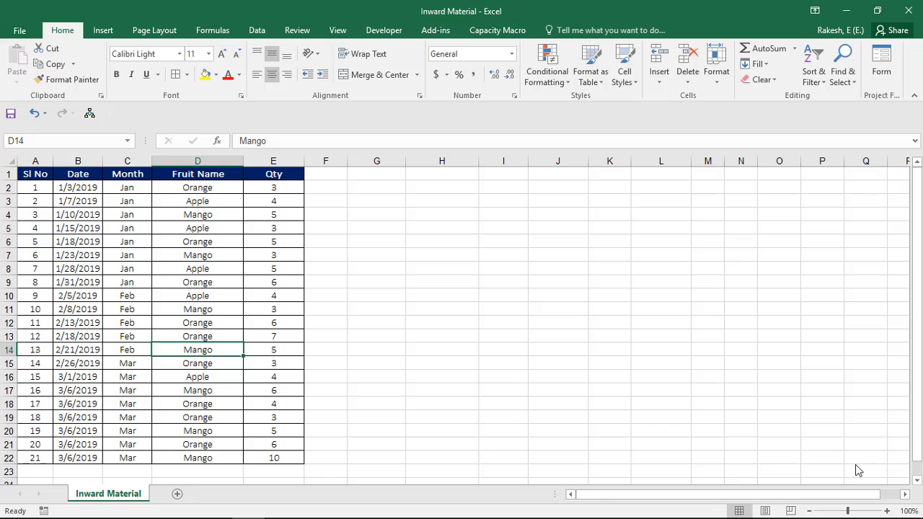
Step: Examine the Month column's formulas and the neighbouring fruit names in the first data rows
{"action": "key", "text": "ctrl+Up"}
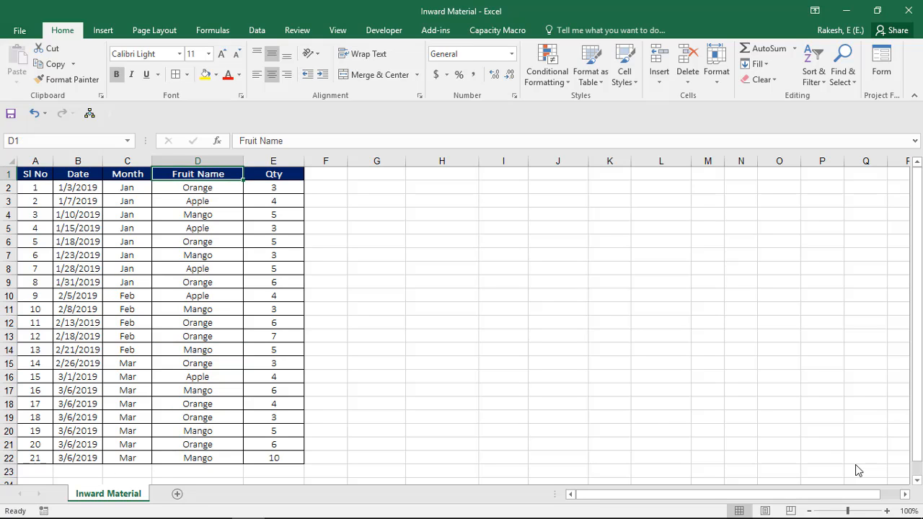
{"action": "key", "text": "Down"}
{"action": "key", "text": "Left"}
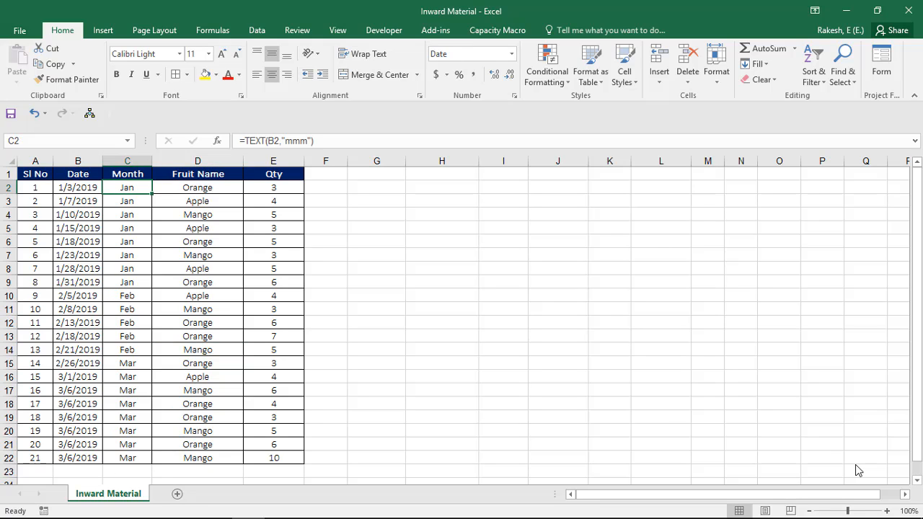
{"action": "key", "text": "Right"}
{"action": "key", "text": "Left"}
{"action": "key", "text": "Down"}
{"action": "key", "text": "Down"}
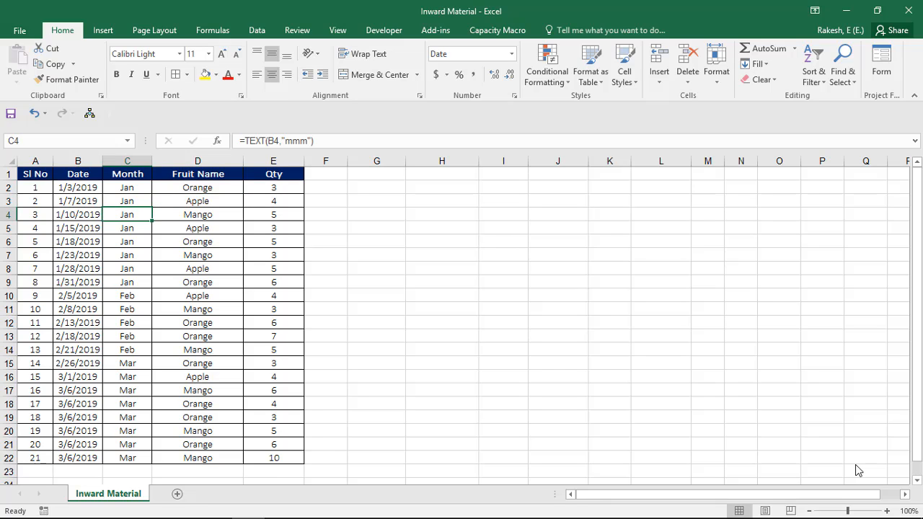
{"action": "key", "text": "Right"}
{"action": "key", "text": "Up"}
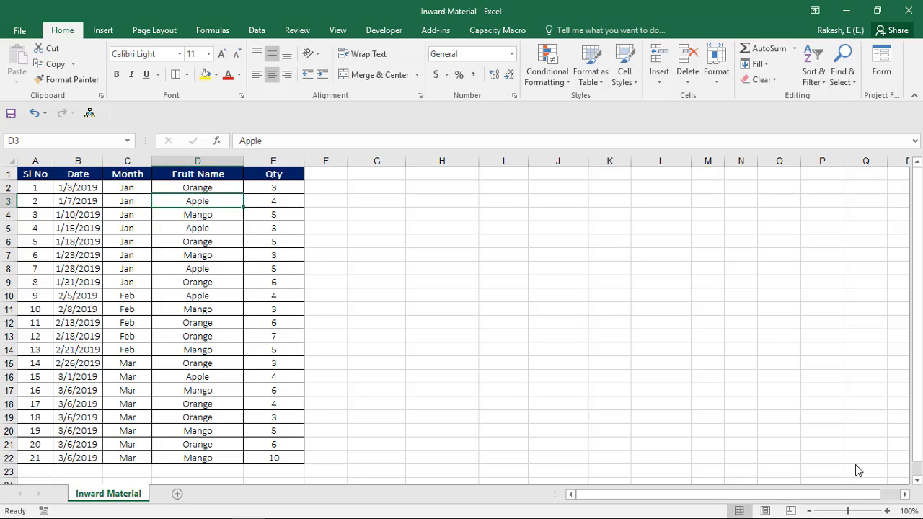
Step: Delete the entire Month column from the inward material table
{"action": "key", "text": "Up"}
{"action": "key", "text": "Left"}
{"action": "key", "text": "Left"}
{"action": "key", "text": "Right"}
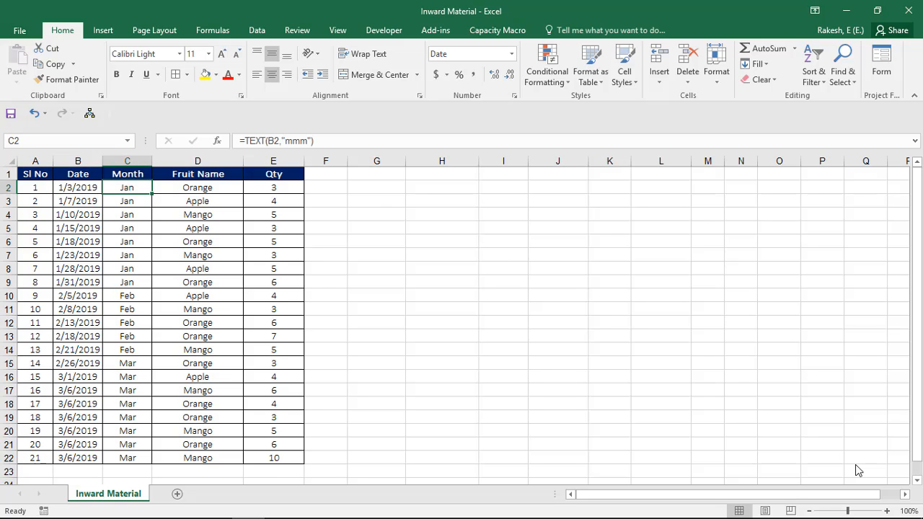
{"action": "key", "text": "ctrl+space"}
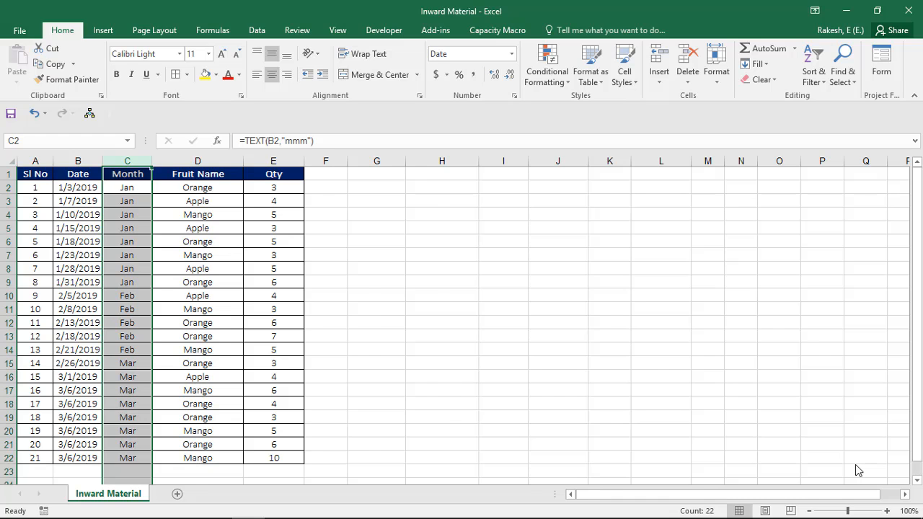
{"action": "key", "text": "ctrl+minus"}
Step: Review the Date column entries and the adjacent Fruit Name column in the table
{"action": "key", "text": "Left"}
{"action": "key", "text": "Down"}
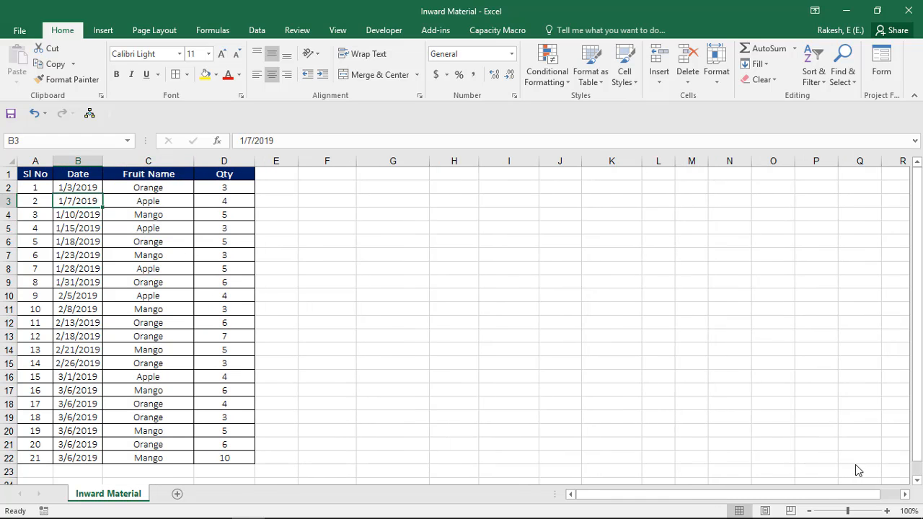
{"action": "key", "text": "Right"}
{"action": "key", "text": "Up"}
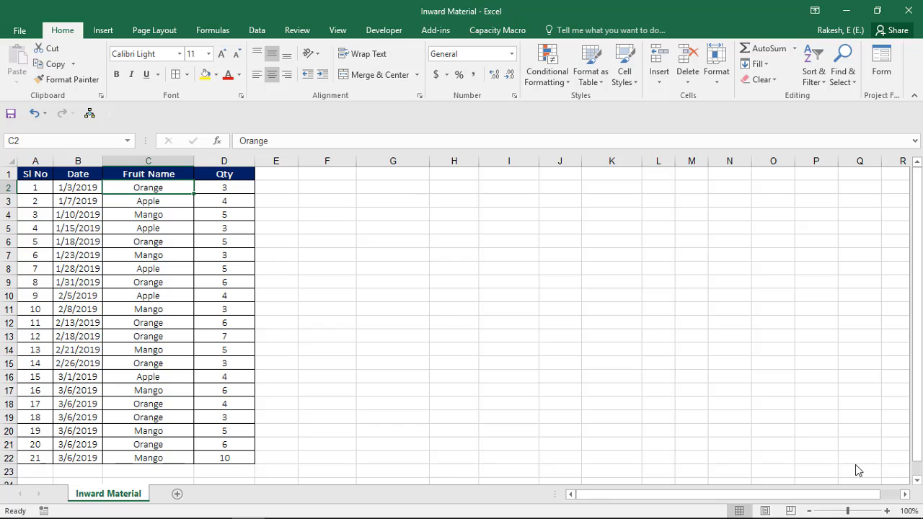
{"action": "key", "text": "ctrl+space"}
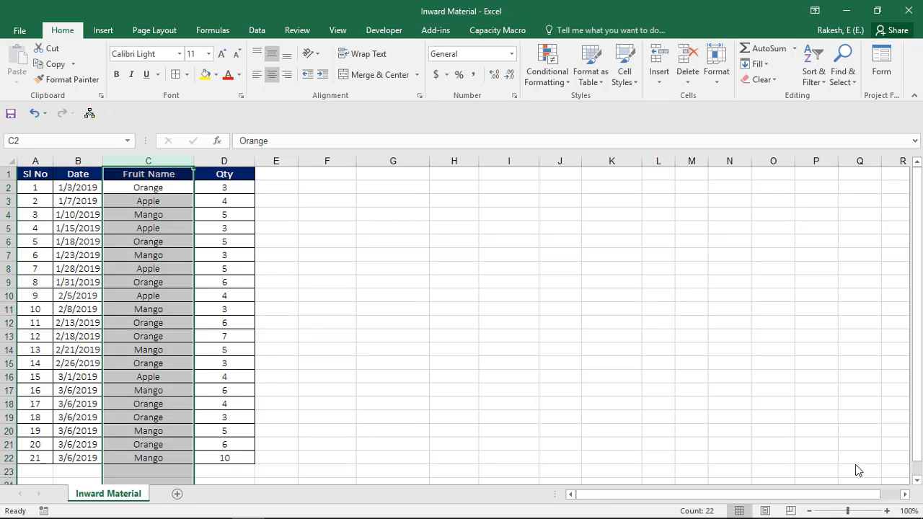
{"action": "key", "text": "Left"}
{"action": "key", "text": "Down"}
{"action": "key", "text": "Up"}
{"action": "key", "text": "Right"}
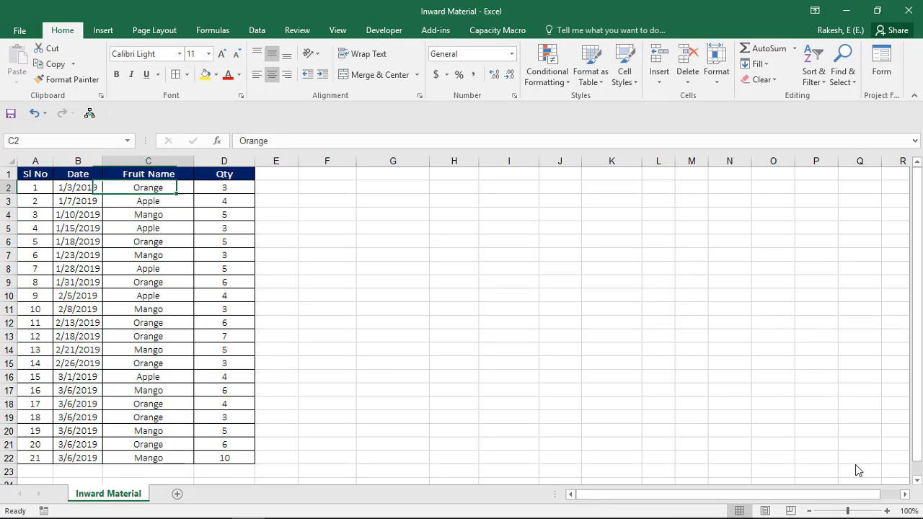
{"action": "key", "text": "Left"}
{"action": "key", "text": "Down"}
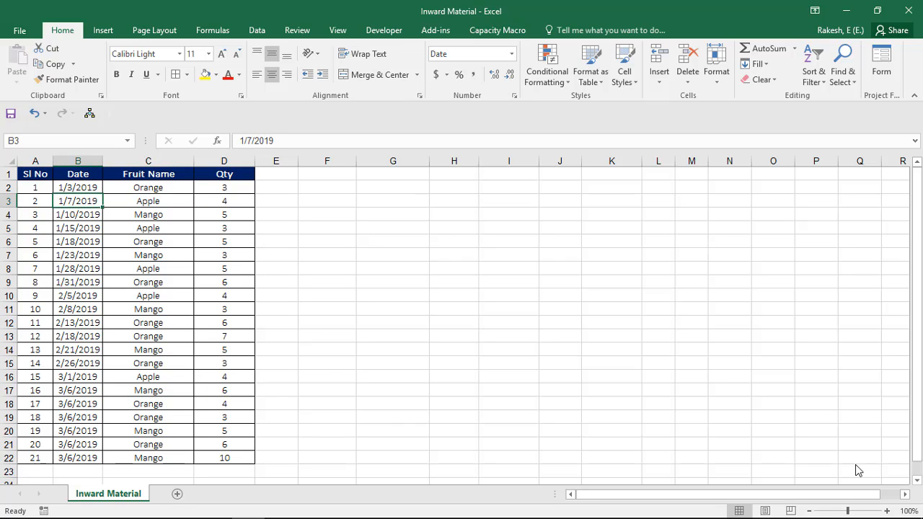
{"action": "key", "text": "Down"}
{"action": "key", "text": "Down"}
Step: Insert a new column between Date and Fruit Name and head it "Month"
{"action": "key", "text": "Down"}
{"action": "key", "text": "Up"}
{"action": "key", "text": "Up"}
{"action": "key", "text": "Up"}
{"action": "key", "text": "Up"}
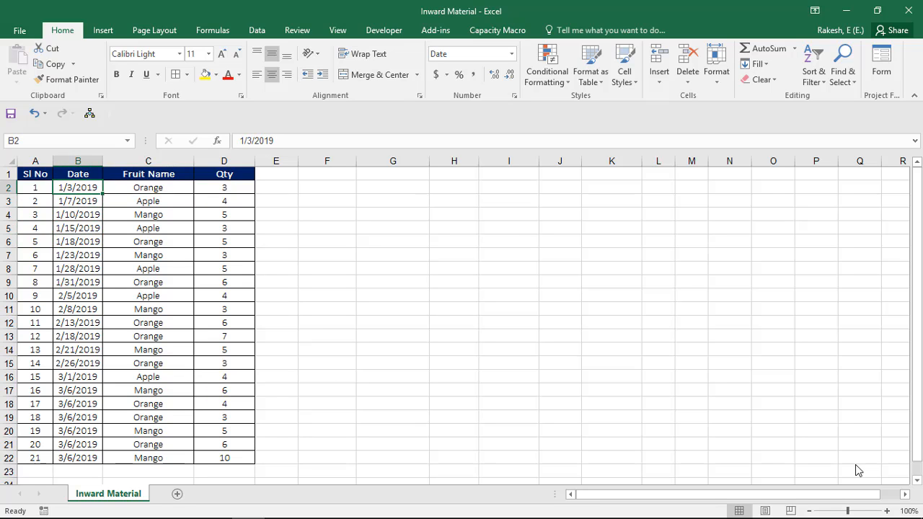
{"action": "key", "text": "Down"}
{"action": "key", "text": "Right"}
{"action": "key", "text": "ctrl+space"}
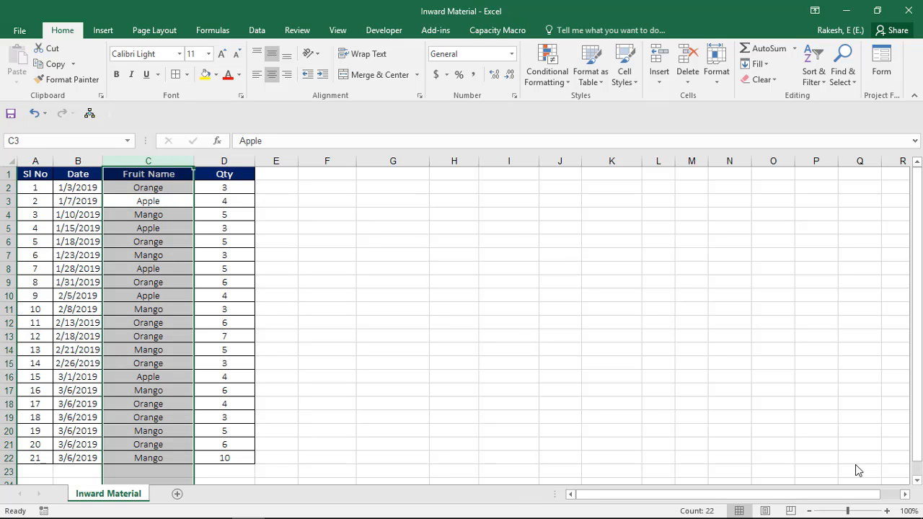
{"action": "key", "text": "ctrl+shift+plus"}
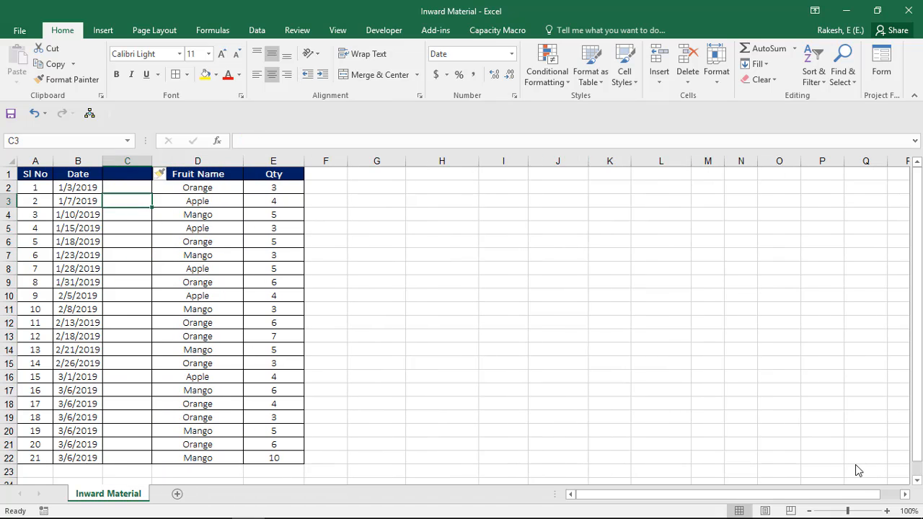
{"action": "key", "text": "Up"}
{"action": "key", "text": "Up"}
{"action": "type", "text": "Month"}
{"action": "key", "text": "Return"}
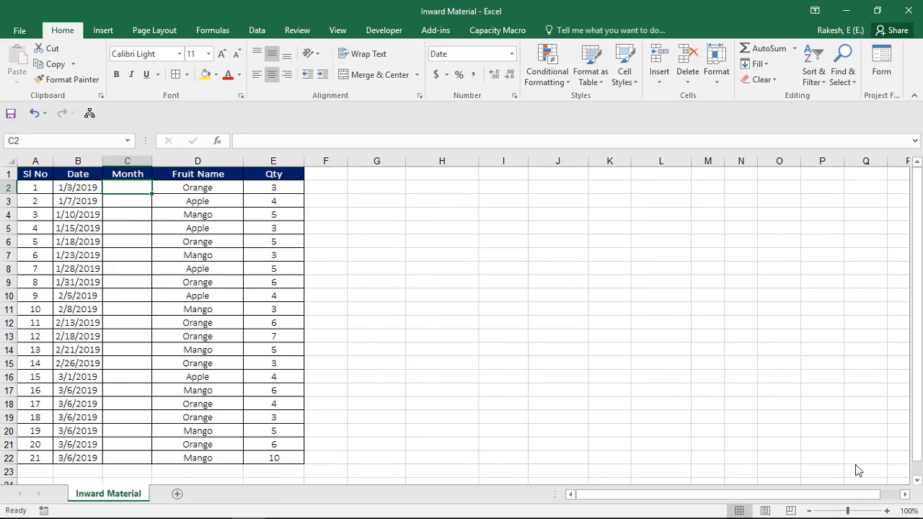
Step: Enter the formula =TEXT(B2,"mmm") in C2 to extract the month from the date
{"action": "type", "text": "="}
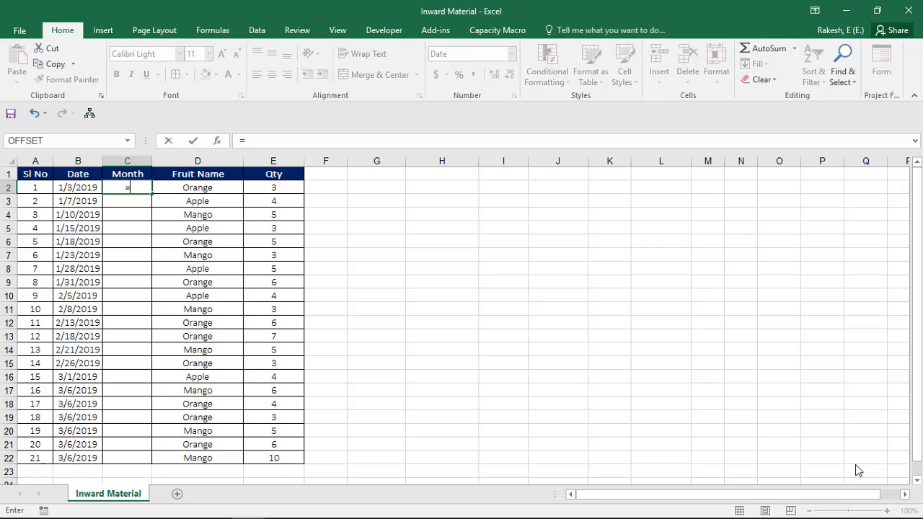
{"action": "type", "text": "tex"}
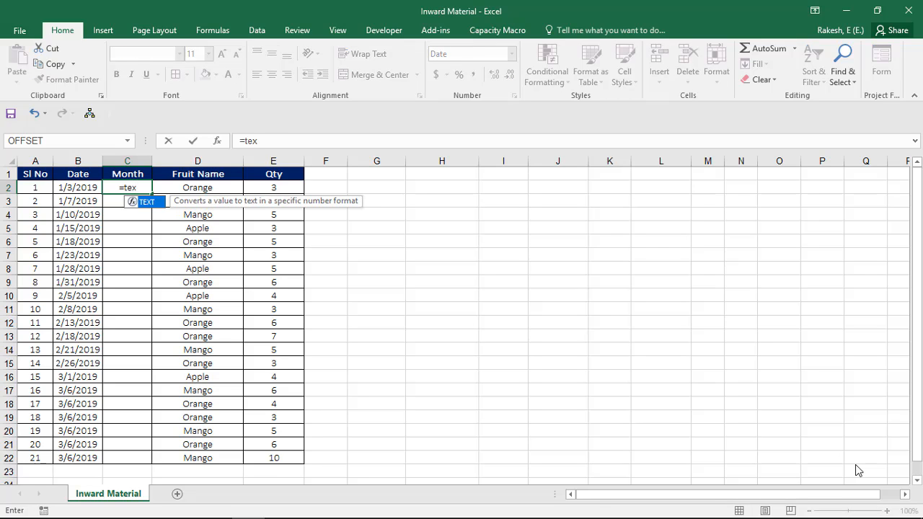
{"action": "key", "text": "Tab"}
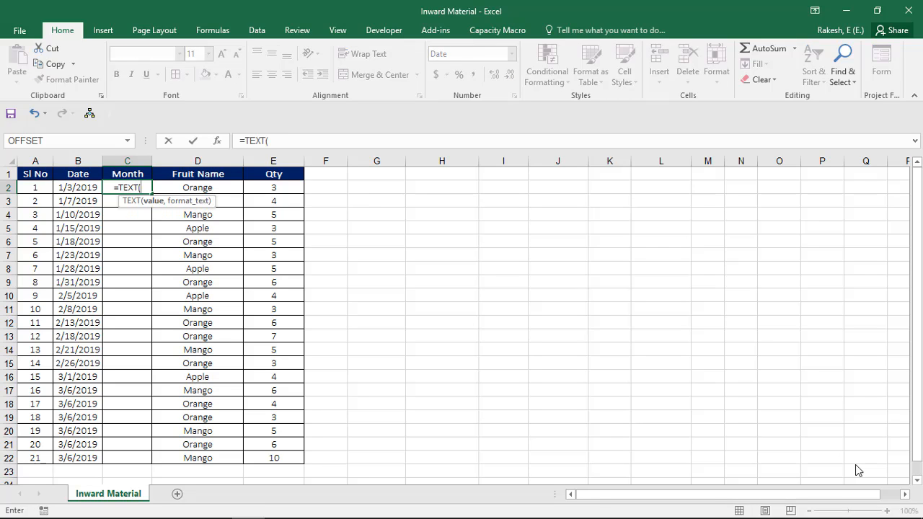
{"action": "key", "text": "Left"}
{"action": "type", "text": ","}
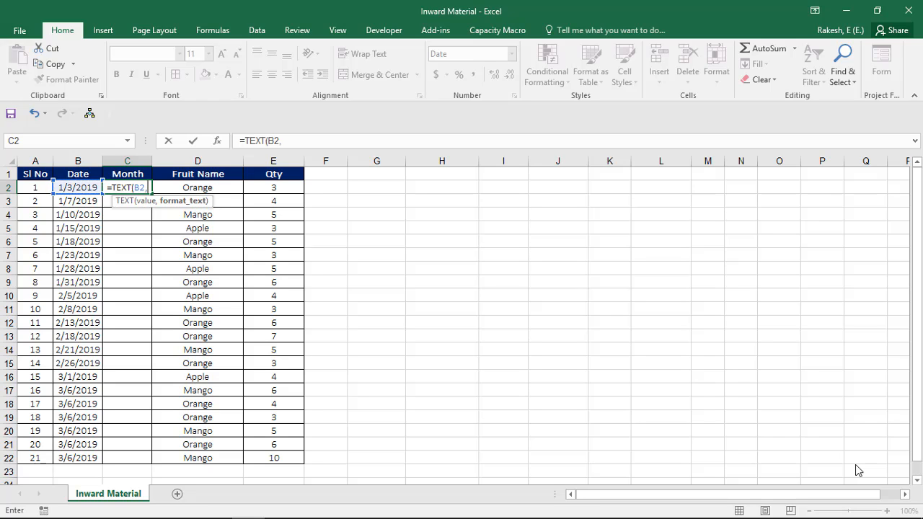
{"action": "type", "text": "\""}
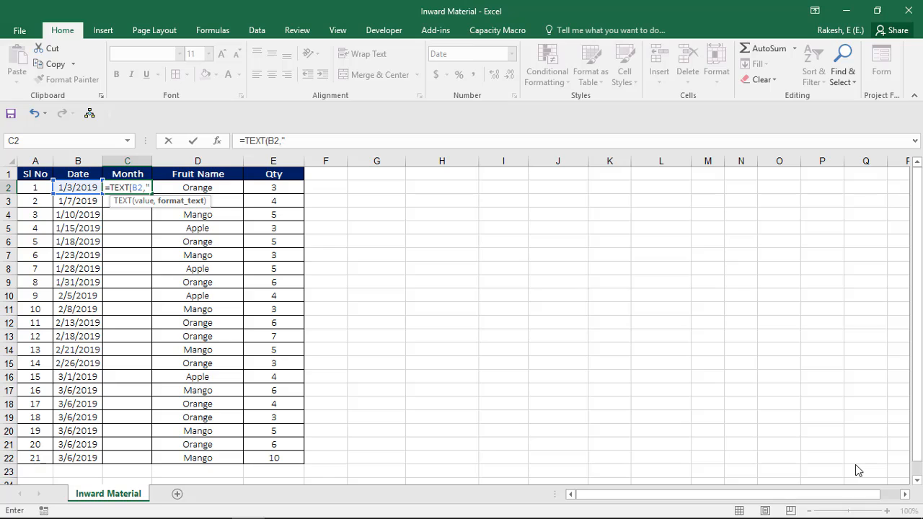
{"action": "type", "text": "mm"}
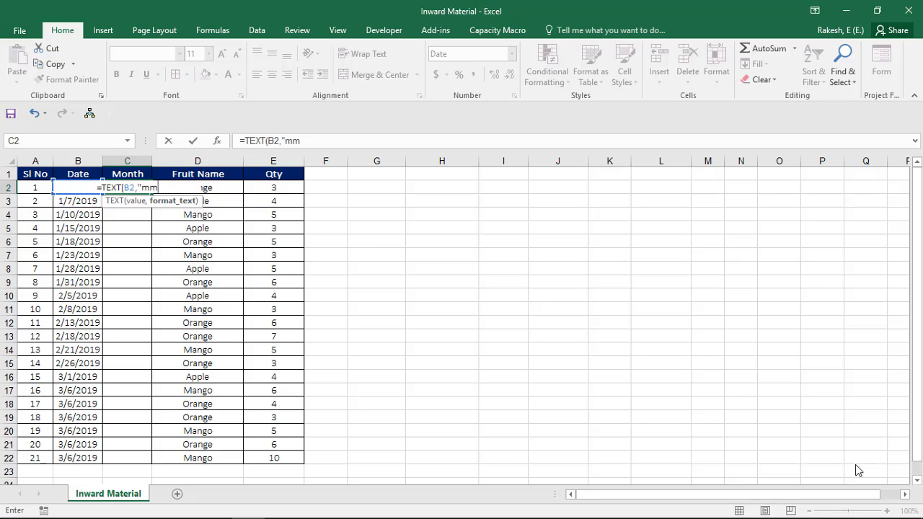
{"action": "type", "text": "m"}
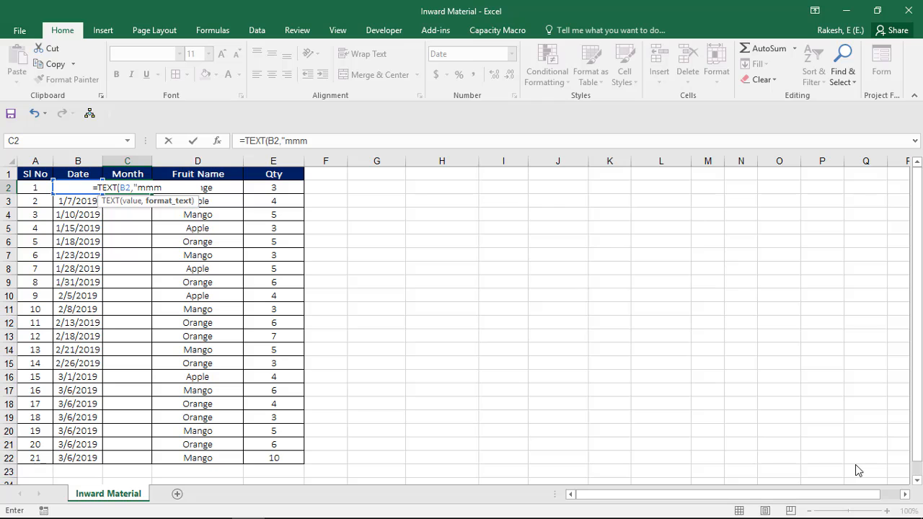
{"action": "type", "text": "\")"}
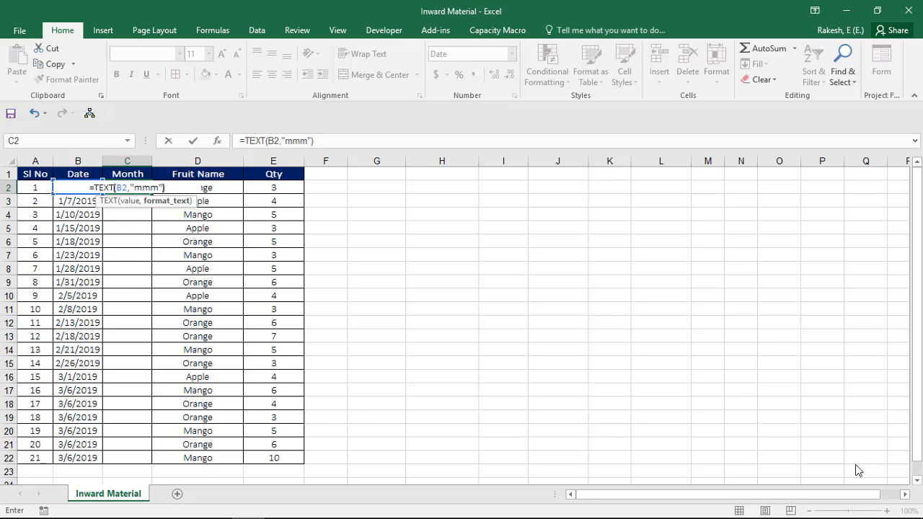
{"action": "key", "text": "Return"}
Step: Fill the month formula from C2 down to C22
{"action": "key", "text": "Down"}
{"action": "key", "text": "Left"}
{"action": "key", "text": "ctrl+Down"}
{"action": "key", "text": "Right"}
{"action": "key", "text": "ctrl+shift+Up"}
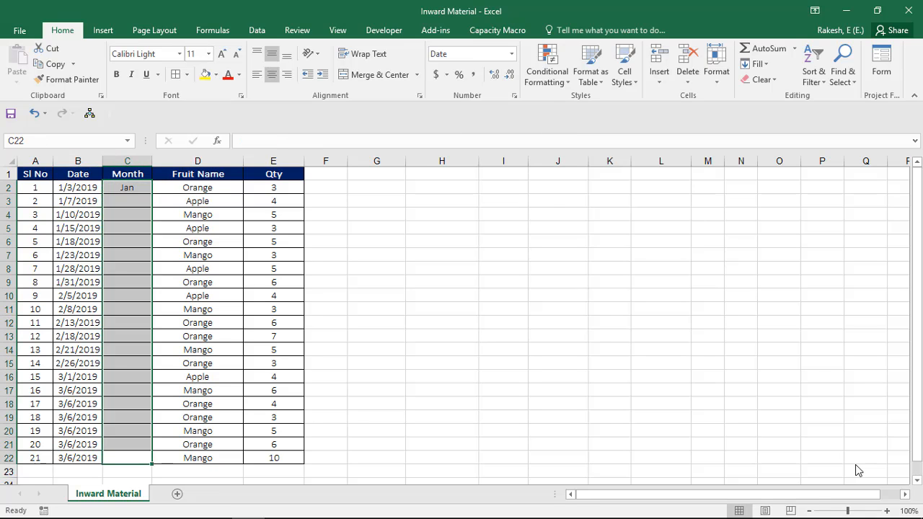
{"action": "key", "text": "ctrl+d"}
Step: Copy all the fruit names in D2:D22
{"action": "key", "text": "Right"}
{"action": "key", "text": "ctrl+Up"}
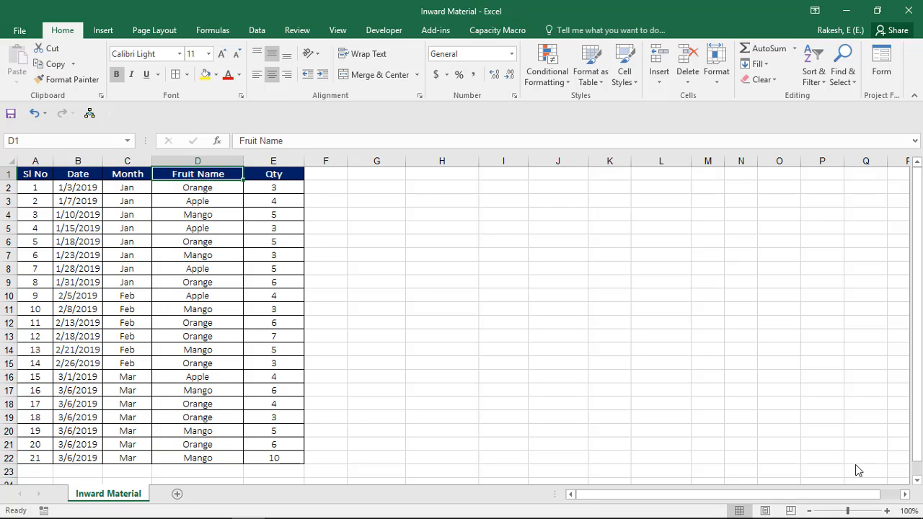
{"action": "key", "text": "Right"}
{"action": "key", "text": "Right"}
{"action": "key", "text": "Right"}
{"action": "key", "text": "Down"}
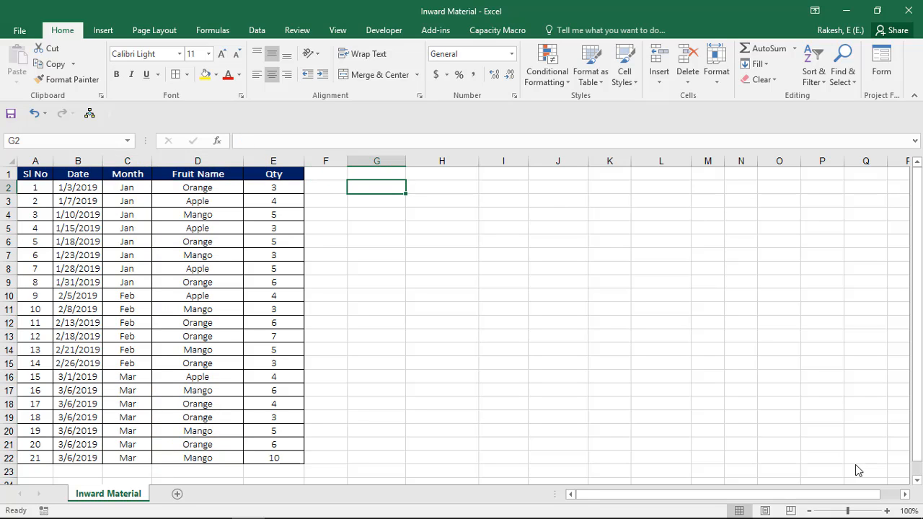
{"action": "key", "text": "Left"}
{"action": "key", "text": "Left"}
{"action": "key", "text": "Left"}
{"action": "key", "text": "ctrl+shift+Down"}
{"action": "key", "text": "ctrl+c"}
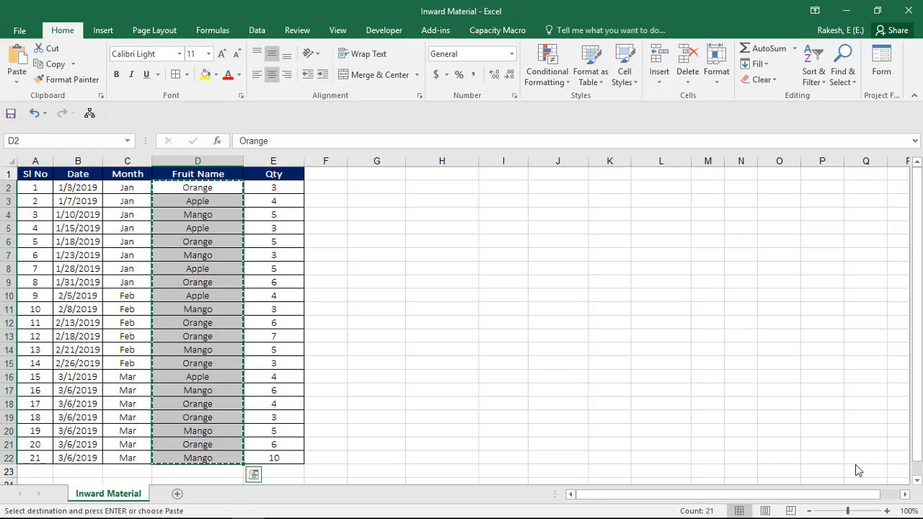
Step: Paste the copied fruit names as values only, starting in G3
{"action": "key", "text": "Right"}
{"action": "key", "text": "Right"}
{"action": "key", "text": "Right"}
{"action": "key", "text": "Down"}
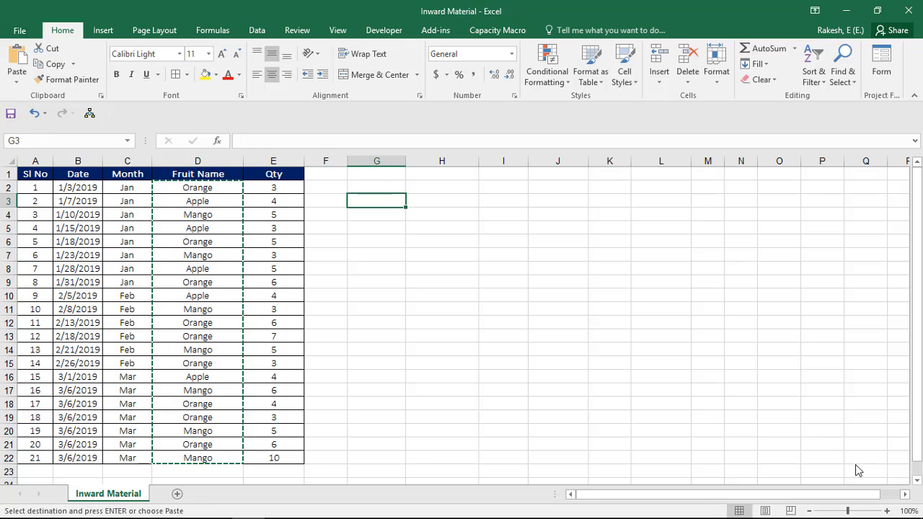
{"action": "key", "text": "alt+e"}
{"action": "key", "text": "s"}
{"action": "key", "text": "v"}
{"action": "key", "text": "Return"}
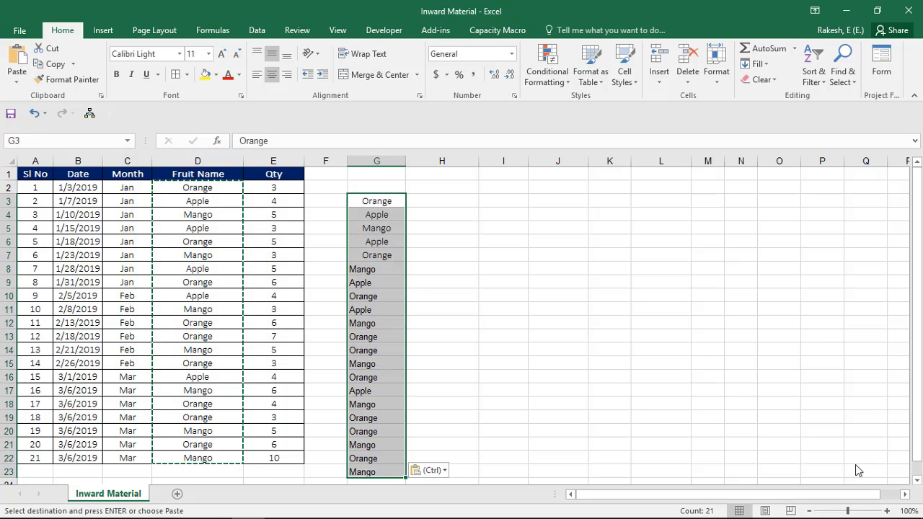
{"action": "key", "text": "alt+a"}
{"action": "key", "text": "m"}
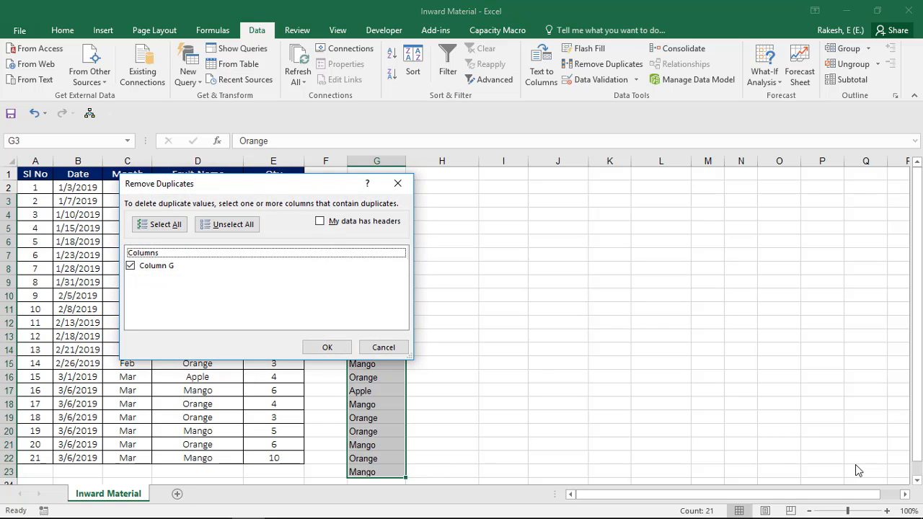
{"action": "key", "text": "Return"}
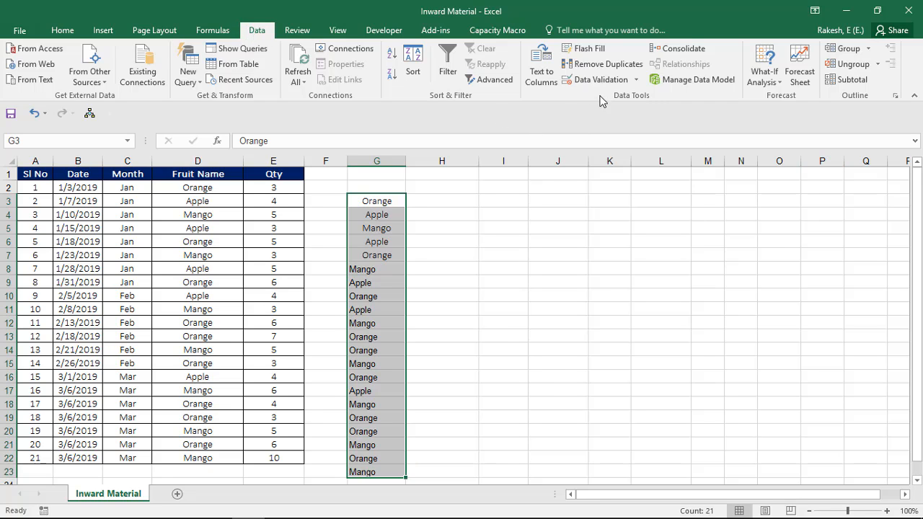
Step: Remove the duplicate values from the pasted fruit list in column G
{"action": "left_click", "coordinate": [604, 67]}
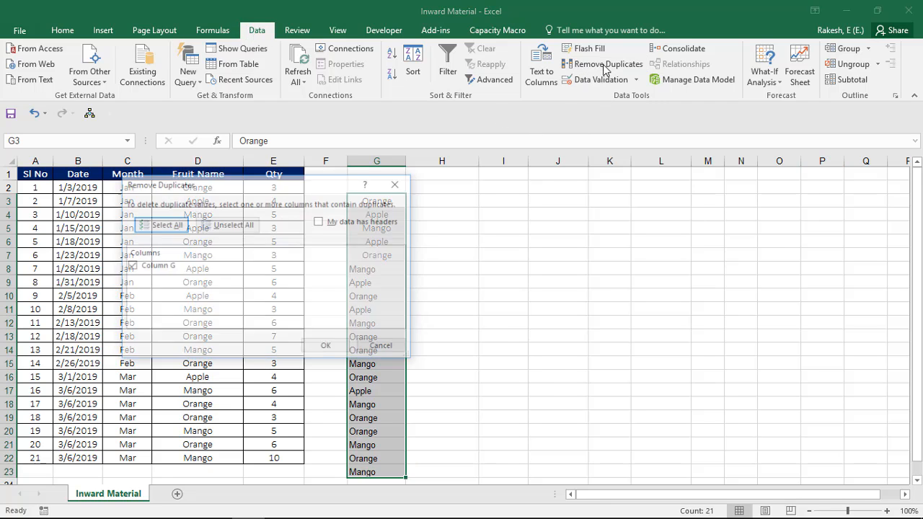
{"action": "left_click", "coordinate": [322, 348]}
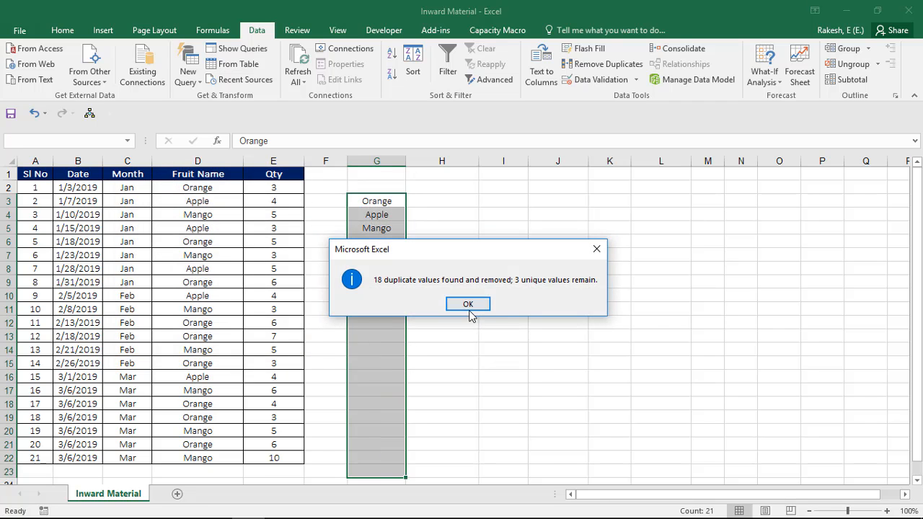
{"action": "left_click", "coordinate": [468, 305]}
Step: Enter the heading Fruit in G2 above the list of unique fruits
{"action": "key", "text": "Up"}
{"action": "key", "text": "Up"}
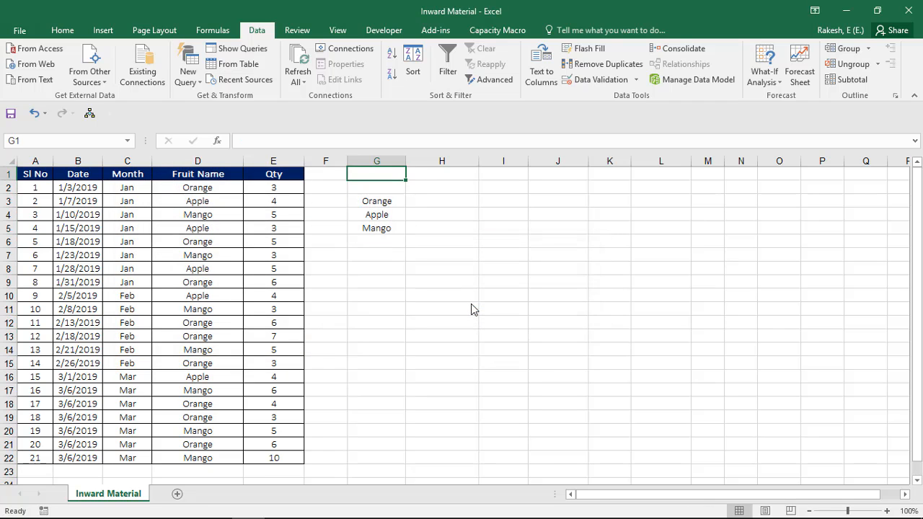
{"action": "key", "text": "Down"}
{"action": "type", "text": "Fruit"}
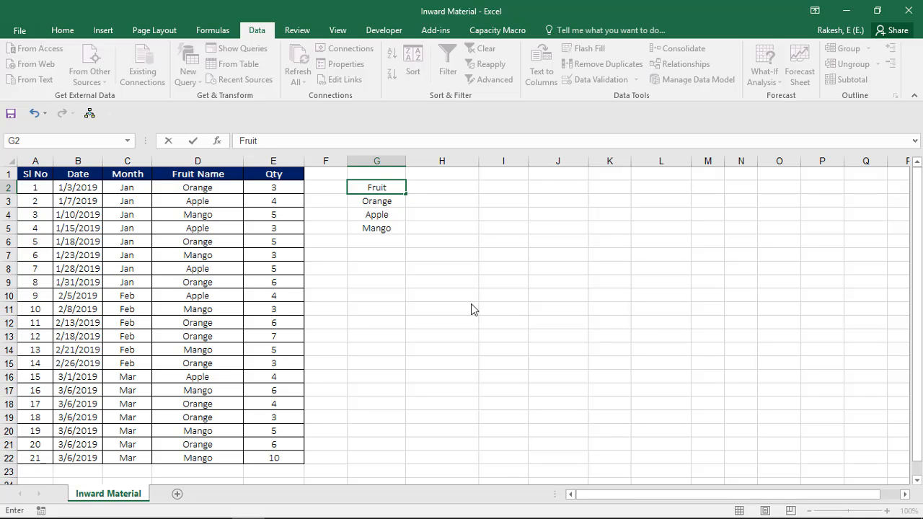
{"action": "key", "text": "Return"}
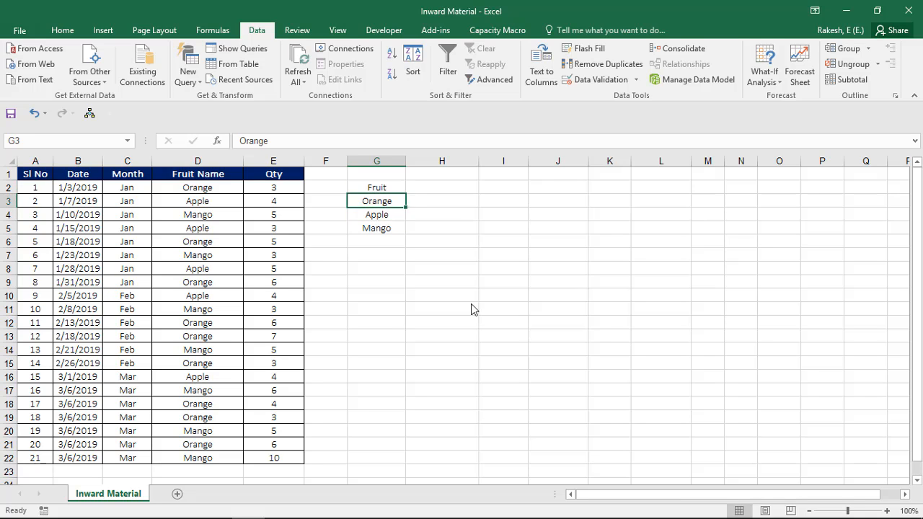
Step: Copy the Qty header in E1 and paste only its formatting onto G2
{"action": "key", "text": "Up"}
{"action": "key", "text": "Up"}
{"action": "key", "text": "Left"}
{"action": "key", "text": "Left"}
{"action": "key", "text": "ctrl+c"}
{"action": "key", "text": "Right"}
{"action": "key", "text": "Right"}
{"action": "key", "text": "Down"}
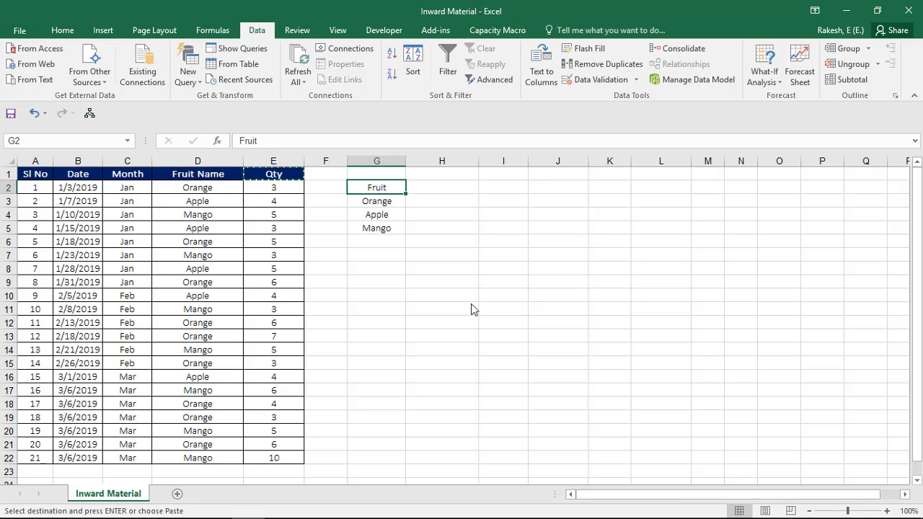
{"action": "key", "text": "alt+e"}
{"action": "key", "text": "s"}
{"action": "key", "text": "t"}
{"action": "key", "text": "Return"}
Step: Change the heading text in G2 to Fruits
{"action": "key", "text": "F2"}
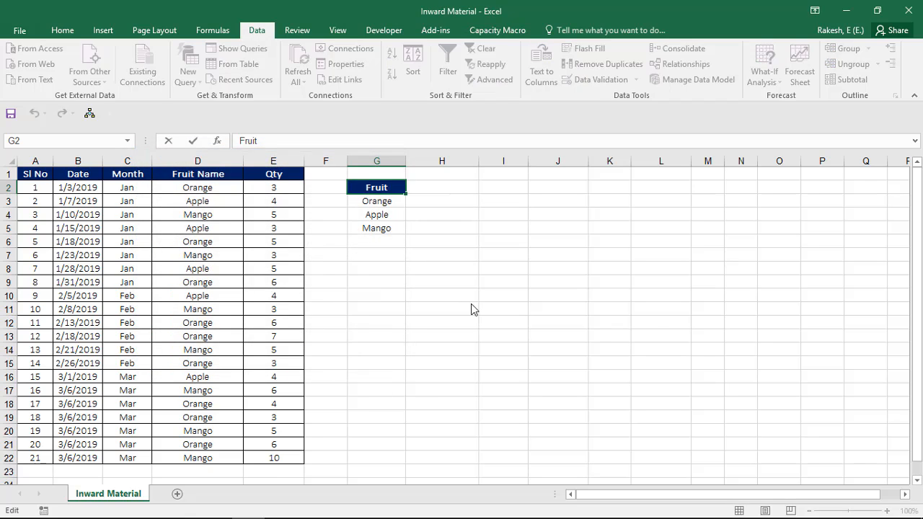
{"action": "type", "text": "s"}
{"action": "key", "text": "Return"}
{"action": "key", "text": "Right"}
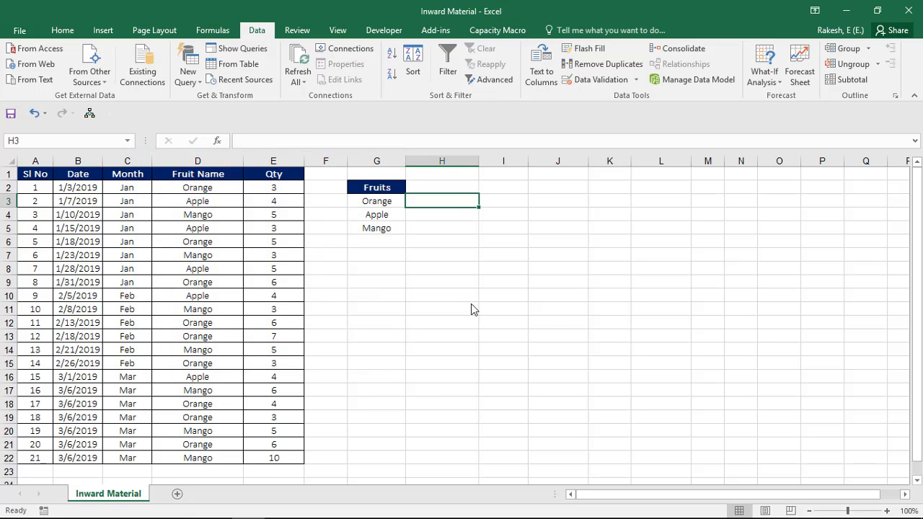
{"action": "key", "text": "Up"}
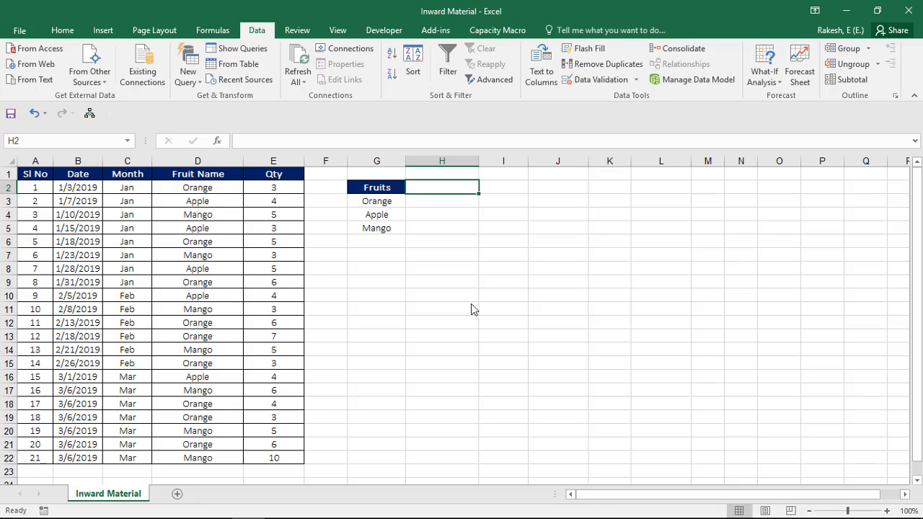
{"action": "type", "text": "Jan"}
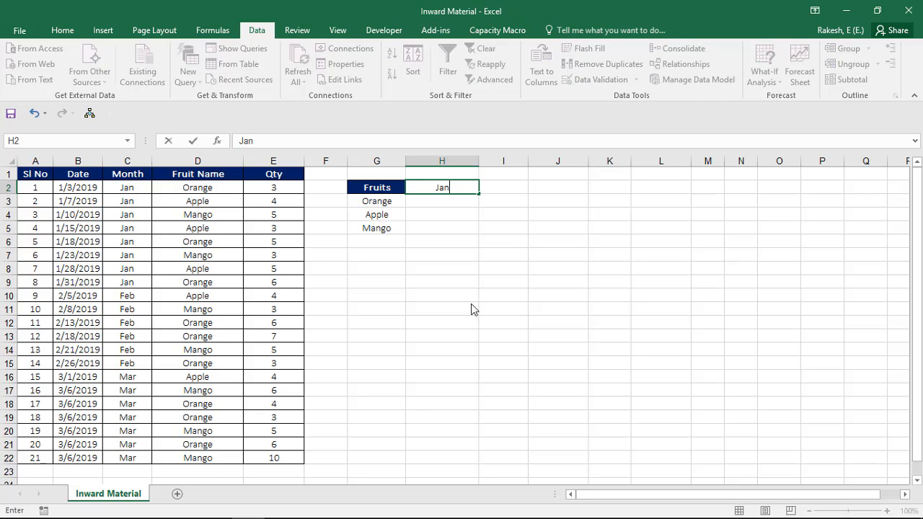
{"action": "key", "text": "Return"}
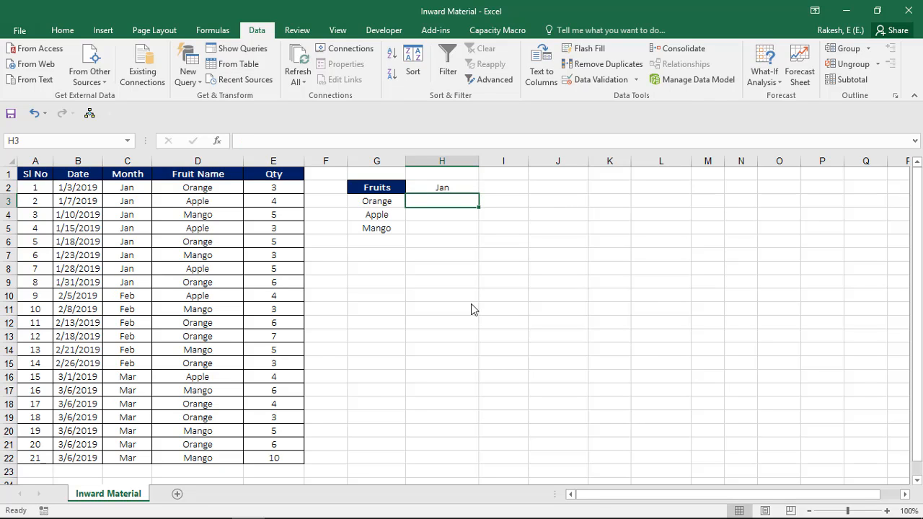
{"action": "key", "text": "Up"}
{"action": "key", "text": "Up"}
{"action": "key", "text": "Down"}
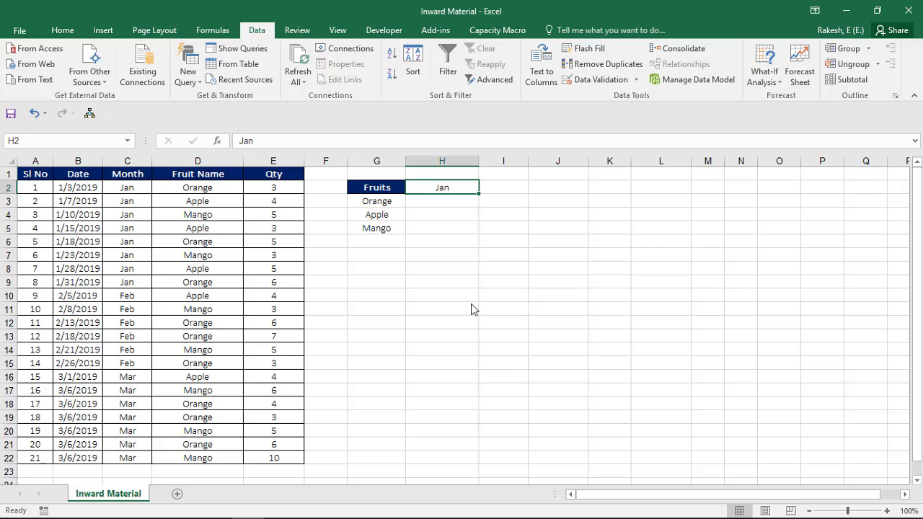
{"action": "key", "text": "Delete"}
Step: Enter the month Jan in H1 above the summary list
{"action": "key", "text": "Down"}
{"action": "key", "text": "Down"}
{"action": "key", "text": "Up"}
{"action": "key", "text": "Up"}
{"action": "key", "text": "Up"}
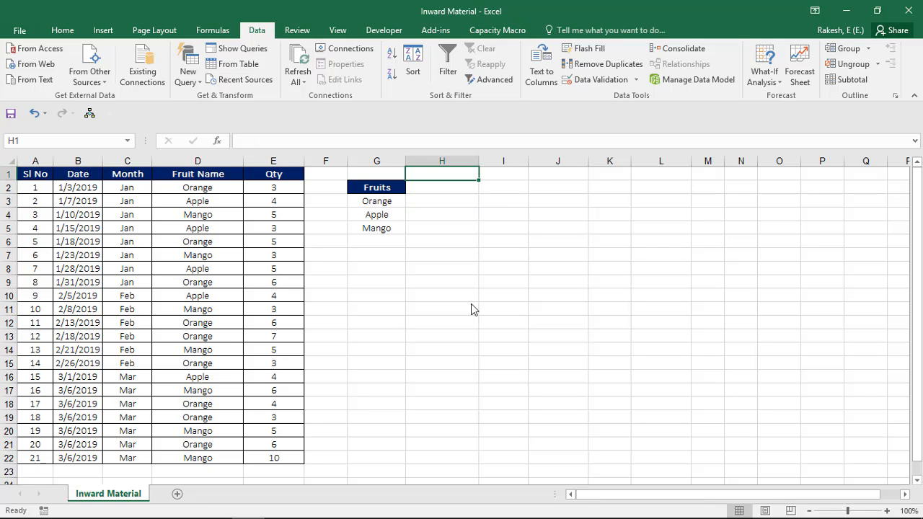
{"action": "type", "text": "Jan"}
{"action": "key", "text": "Return"}
Step: Enter the label Month in G1 beside the month value
{"action": "key", "text": "Left"}
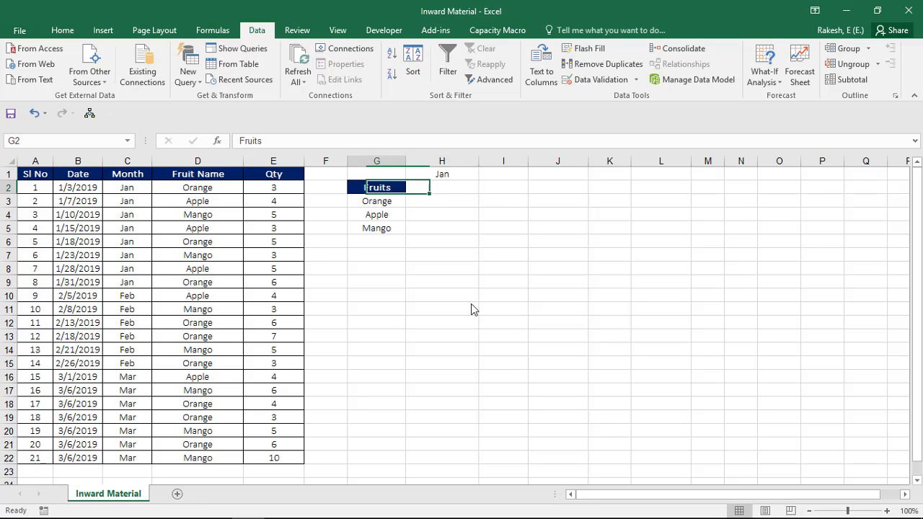
{"action": "key", "text": "Up"}
{"action": "key", "text": "Left"}
{"action": "key", "text": "Right"}
{"action": "type", "text": "Month"}
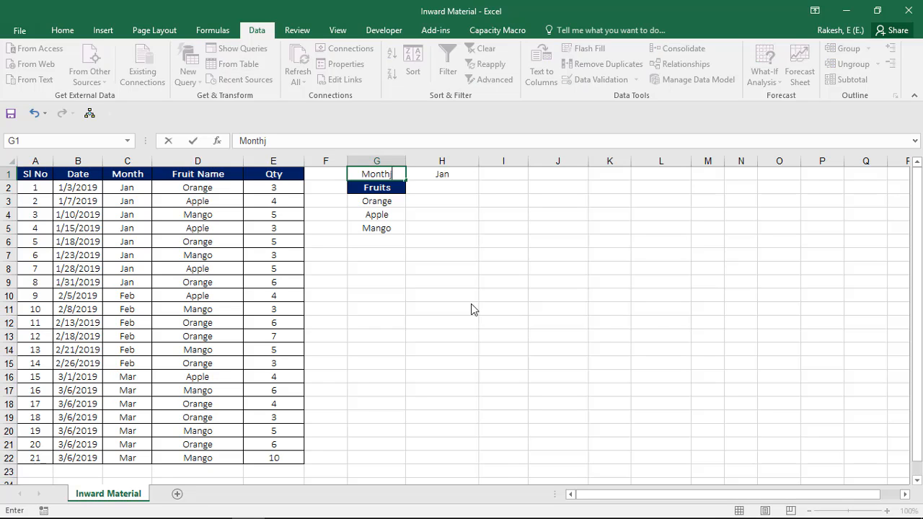
{"action": "key", "text": "Return"}
Step: Copy the Fruits heading in G2 and paste only its formatting onto the Month label in G1
{"action": "key", "text": "ctrl+c"}
{"action": "key", "text": "Up"}
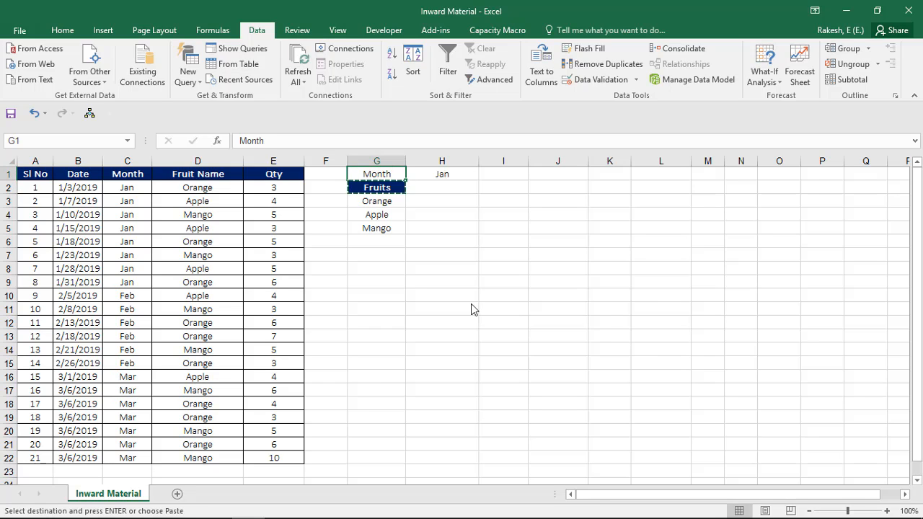
{"action": "key", "text": "ctrl+alt+v"}
{"action": "key", "text": "t"}
{"action": "key", "text": "Return"}
{"action": "key", "text": "Escape"}
Step: Increase the font size of Jan in H1 to 16
{"action": "key", "text": "Right"}
{"action": "key", "text": "Down"}
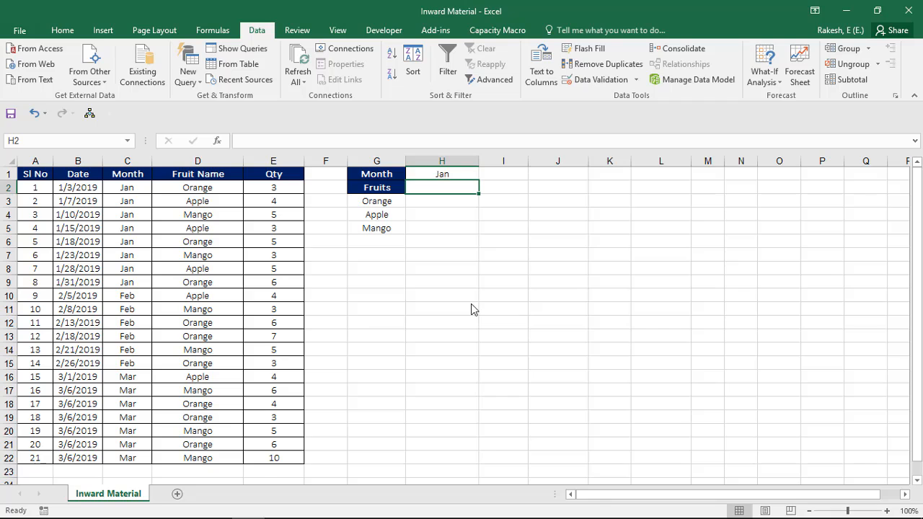
{"action": "key", "text": "Down"}
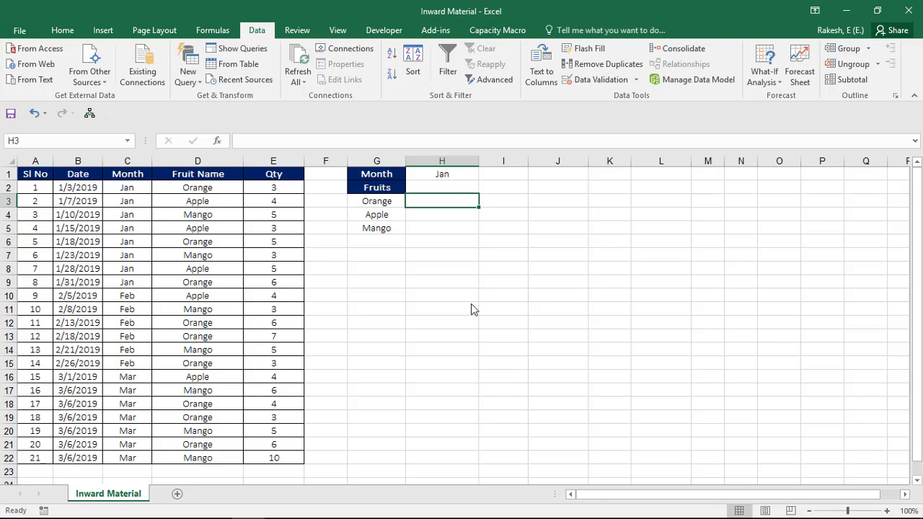
{"action": "key", "text": "Up"}
{"action": "key", "text": "Up"}
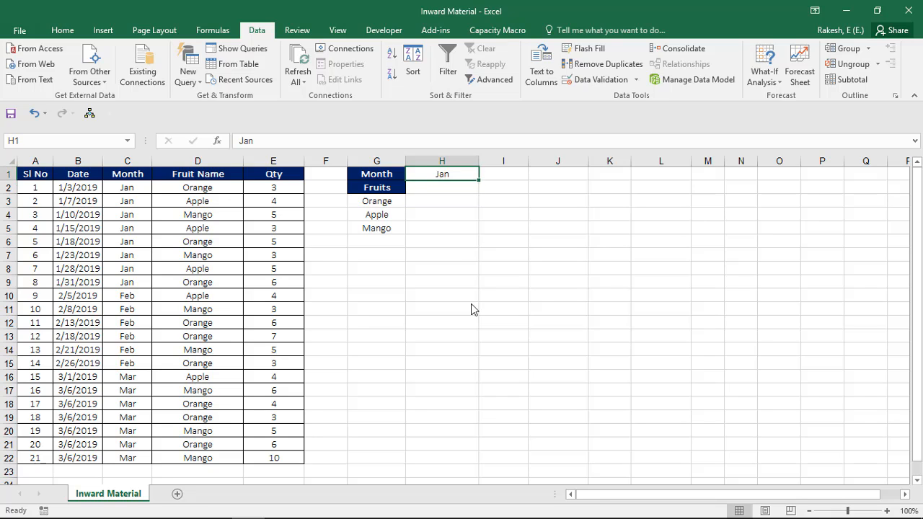
{"action": "left_click", "coordinate": [58, 32]}
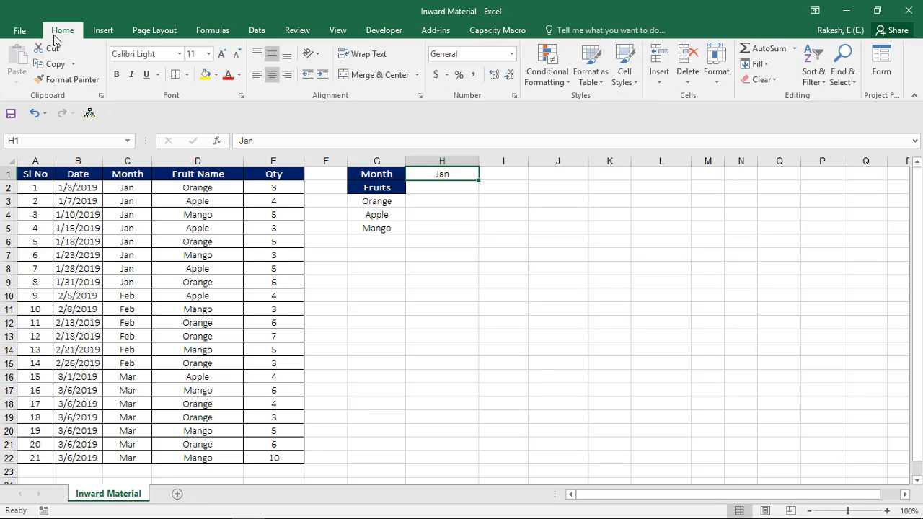
{"action": "left_click", "coordinate": [221, 55]}
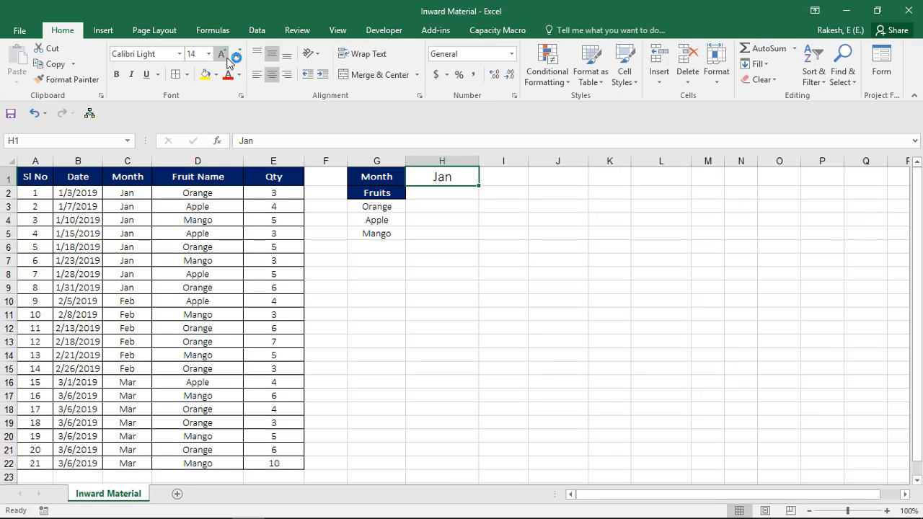
Step: Enter the column heading Qty Received in H2 beside the Fruits heading
{"action": "left_click", "coordinate": [497, 210]}
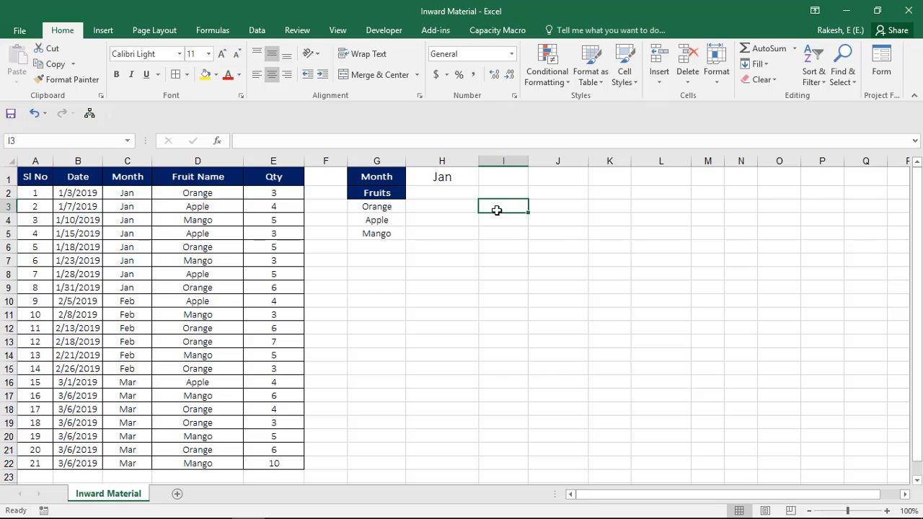
{"action": "key", "text": "Left"}
{"action": "key", "text": "Up"}
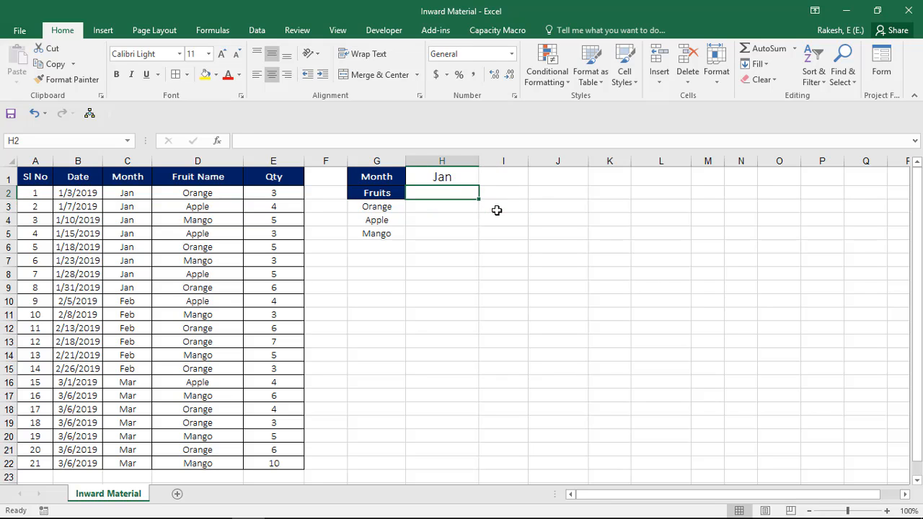
{"action": "type", "text": "Count"}
{"action": "key", "text": "BackSpace"}
{"action": "key", "text": "BackSpace"}
{"action": "key", "text": "BackSpace"}
{"action": "key", "text": "BackSpace"}
{"action": "key", "text": "BackSpace"}
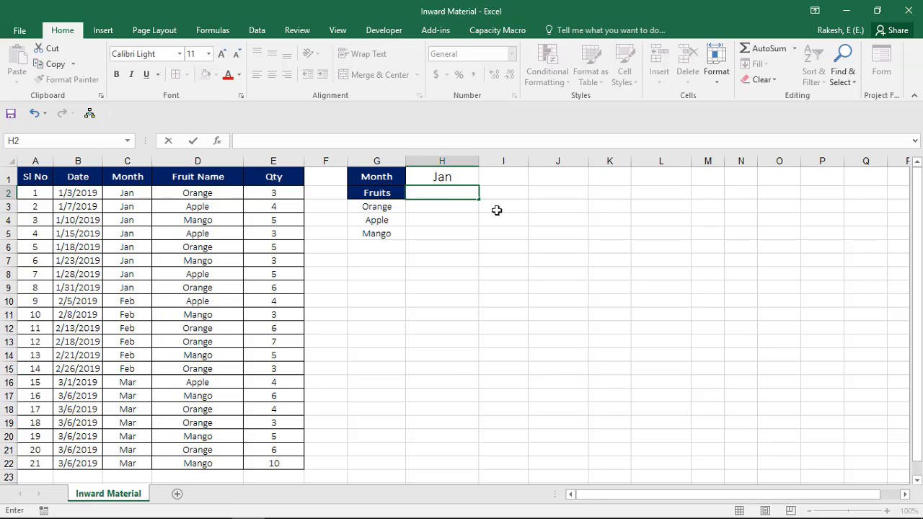
{"action": "type", "text": "Qty Received"}
{"action": "key", "text": "Return"}
Step: Enter the column heading No Of receipts in I2
{"action": "key", "text": "Right"}
{"action": "key", "text": "Up"}
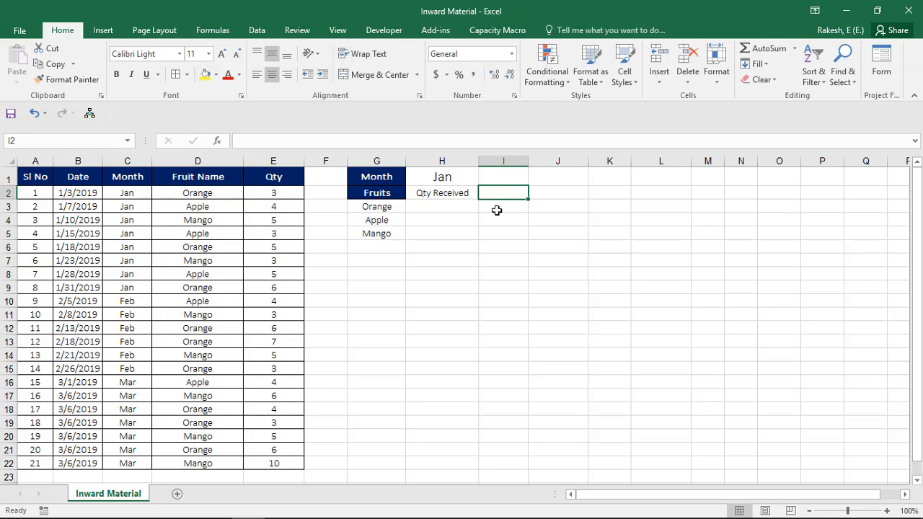
{"action": "type", "text": "No O"}
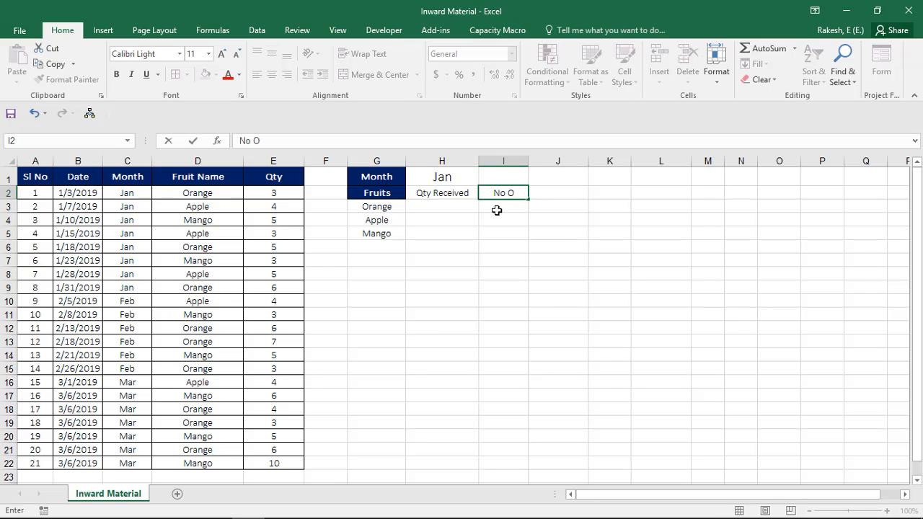
{"action": "type", "text": "f receipts"}
{"action": "key", "text": "Return"}
Step: Copy the Fruits heading in G2 and paste only its formatting onto H2:I2
{"action": "key", "text": "Up"}
{"action": "key", "text": "Left"}
{"action": "key", "text": "Left"}
{"action": "key", "text": "ctrl+c"}
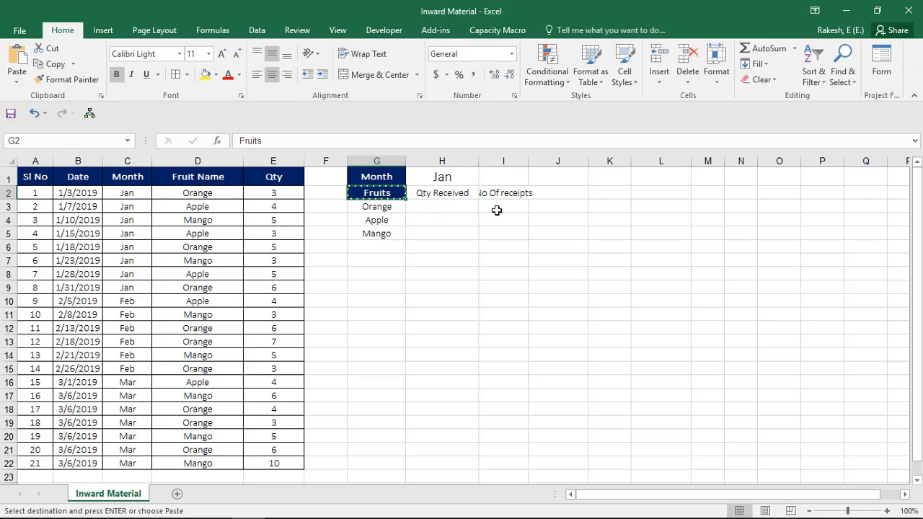
{"action": "key", "text": "Right"}
{"action": "key", "text": "shift+Right"}
{"action": "key", "text": "ctrl+alt+v"}
{"action": "key", "text": "t"}
{"action": "key", "text": "Return"}
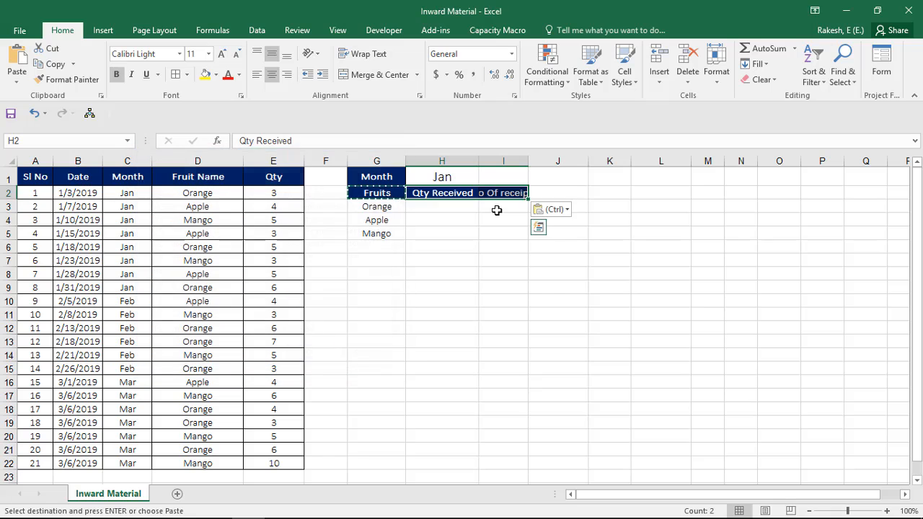
{"action": "key", "text": "Escape"}
Step: Autofit the widths of columns H and I to their contents
{"action": "key", "text": "Down"}
{"action": "key", "text": "Up"}
{"action": "key", "text": "Right"}
{"action": "key", "text": "Left"}
{"action": "key", "text": "shift+Right"}
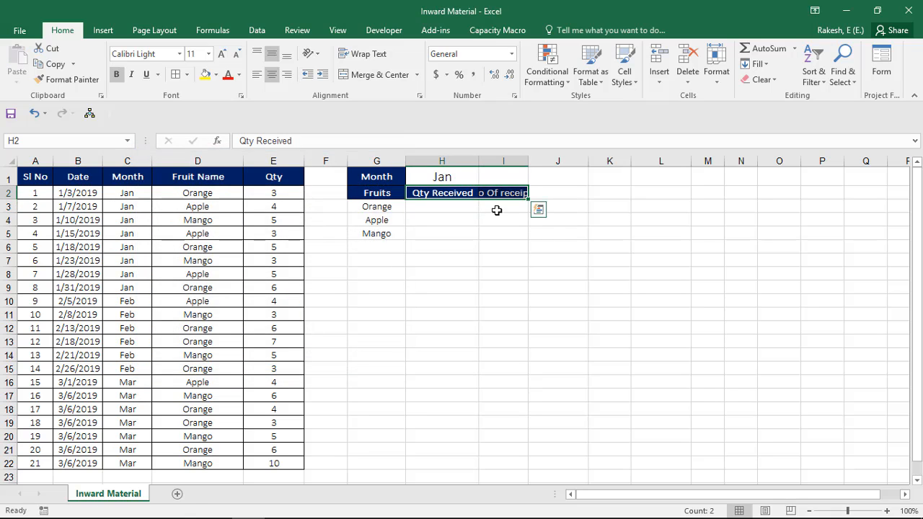
{"action": "key", "text": "ctrl+space"}
{"action": "key", "text": "Up"}
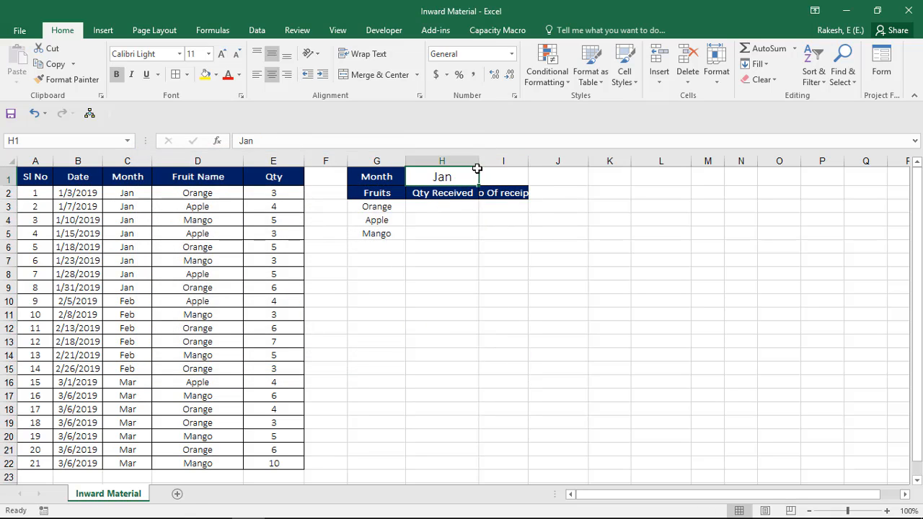
{"action": "key", "text": "shift+Right"}
{"action": "key", "text": "ctrl+space"}
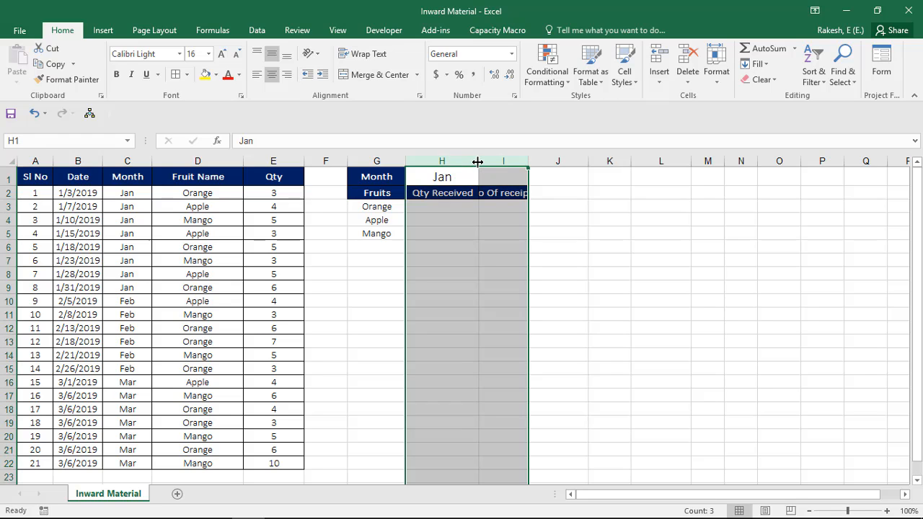
{"action": "double_click", "coordinate": [478, 162]}
Step: Start a SUMIF formula in H3 for the quantity of Orange received
{"action": "left_click", "coordinate": [454, 204]}
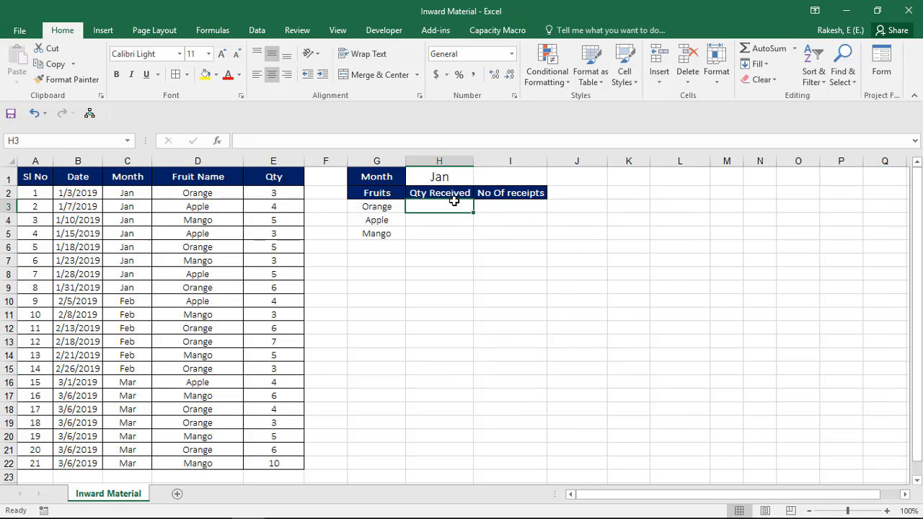
{"action": "type", "text": "="}
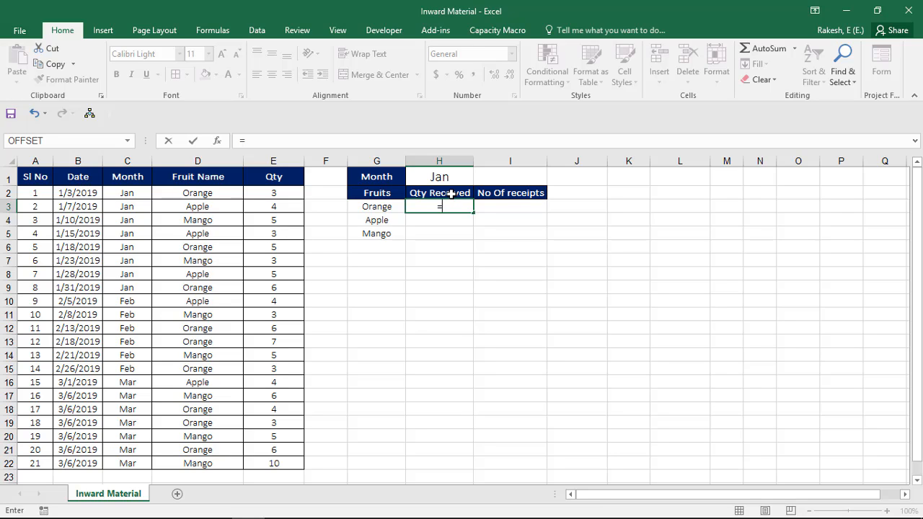
{"action": "type", "text": "sum"}
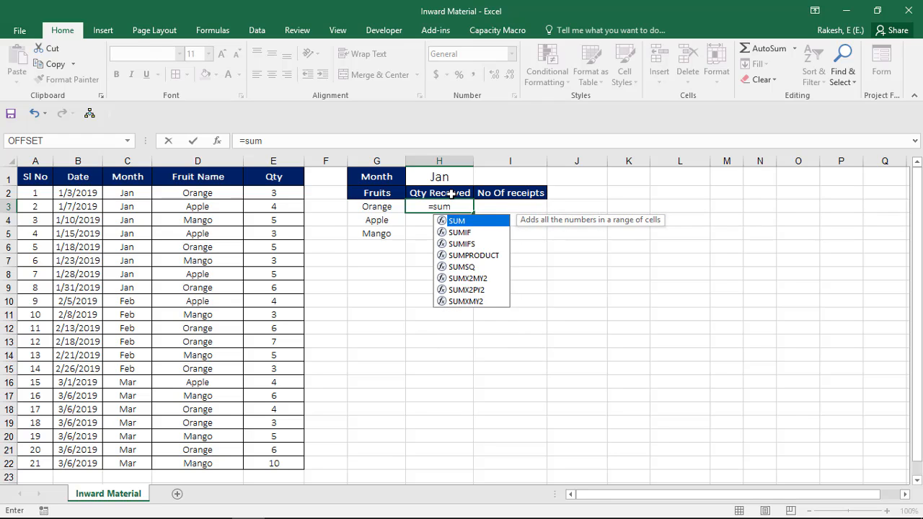
{"action": "key", "text": "Down"}
{"action": "key", "text": "Down"}
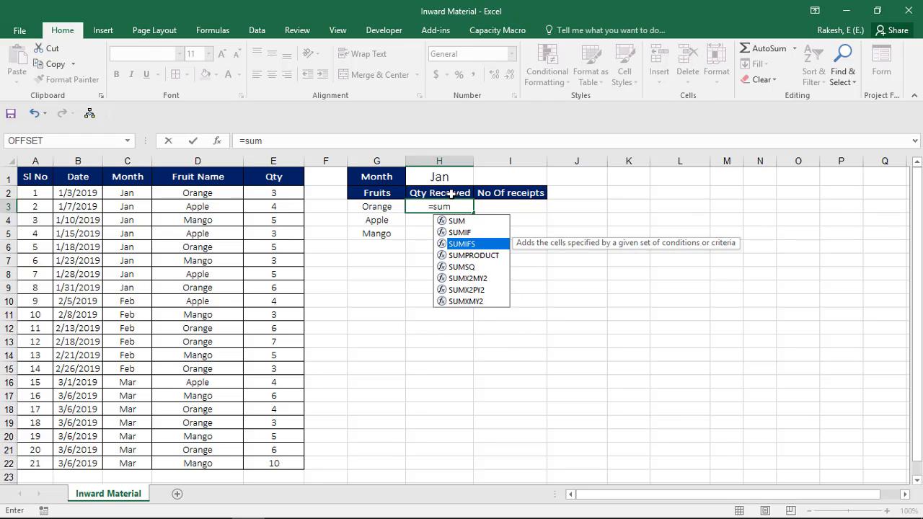
{"action": "key", "text": "Up"}
{"action": "key", "text": "Up"}
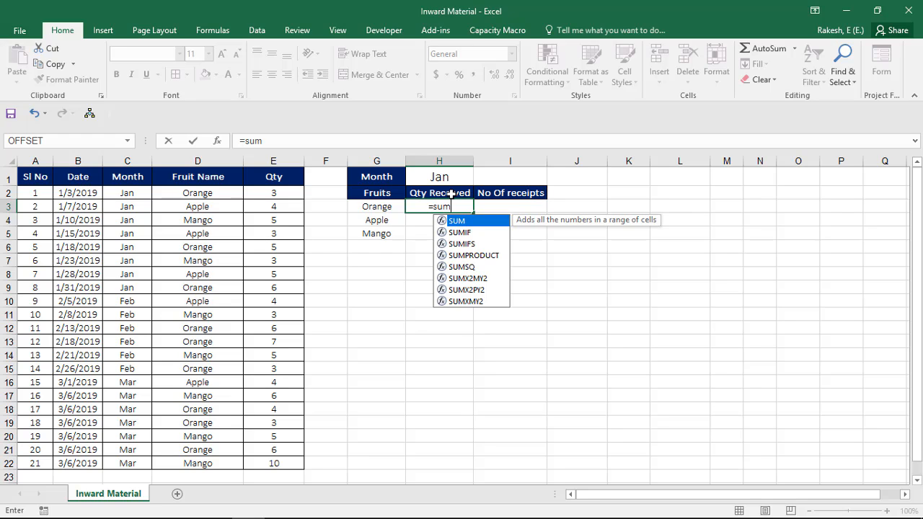
{"action": "key", "text": "Down"}
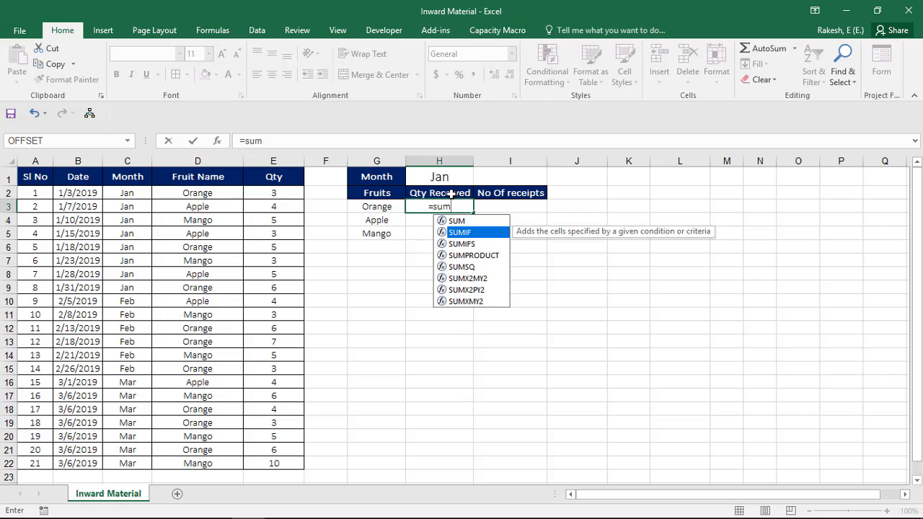
{"action": "key", "text": "Tab"}
Step: Complete the H3 formula as =SUMIF(D:D,G3,E:E), matching the fruit name in column D and summing the Qty column
{"action": "key", "text": "Left"}
{"action": "key", "text": "Left"}
{"action": "key", "text": "Left"}
{"action": "key", "text": "Left"}
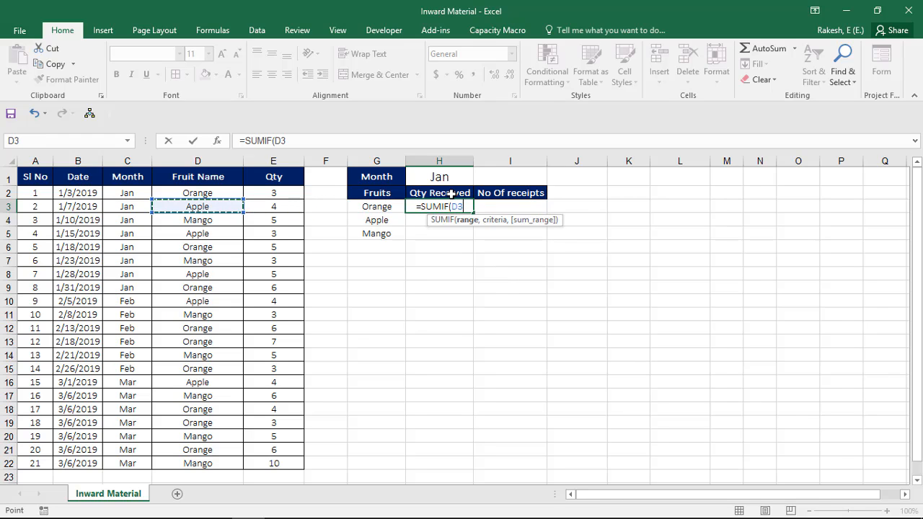
{"action": "key", "text": "ctrl+space"}
{"action": "type", "text": ","}
{"action": "key", "text": "Left"}
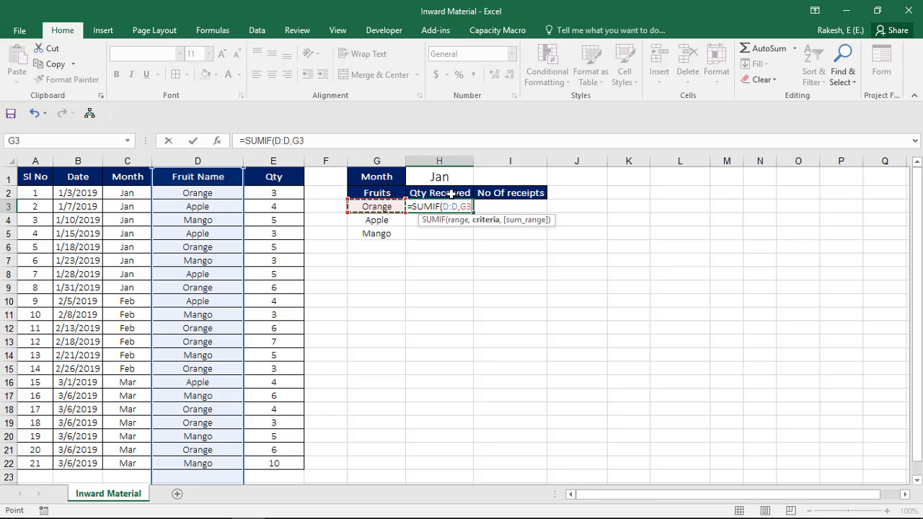
{"action": "type", "text": ")"}
{"action": "key", "text": "BackSpace"}
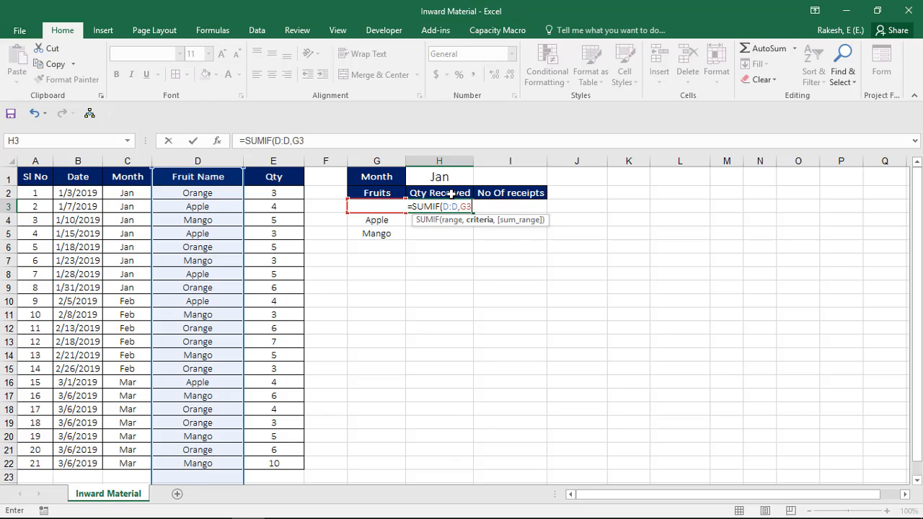
{"action": "type", "text": ","}
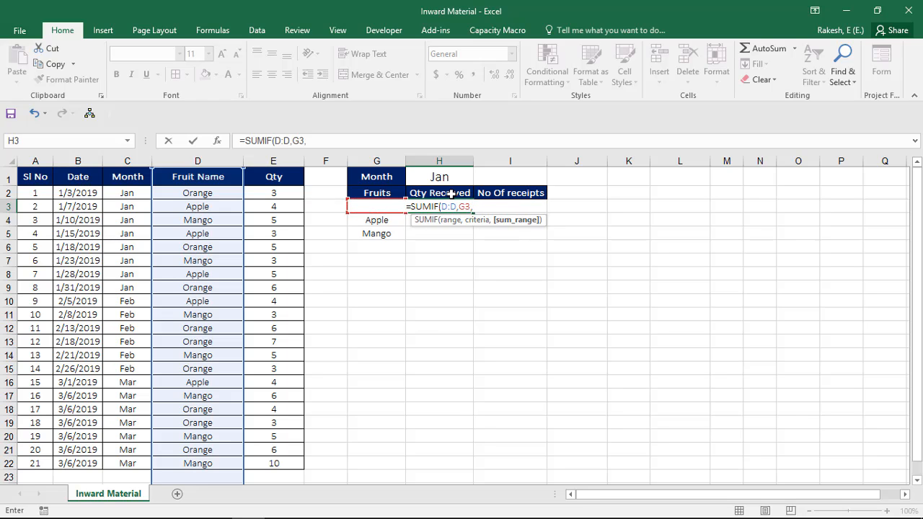
{"action": "left_click", "coordinate": [269, 160]}
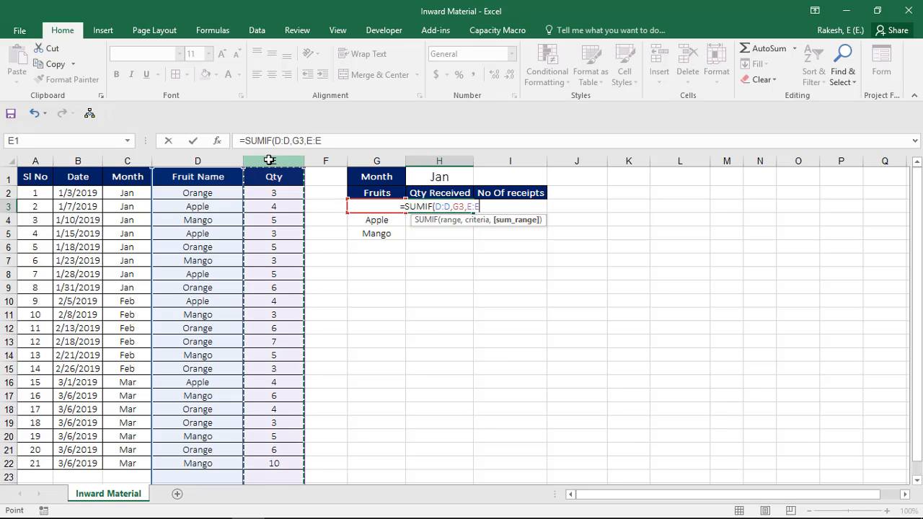
{"action": "type", "text": ")"}
{"action": "key", "text": "ctrl+Return"}
{"action": "key", "text": "Return"}
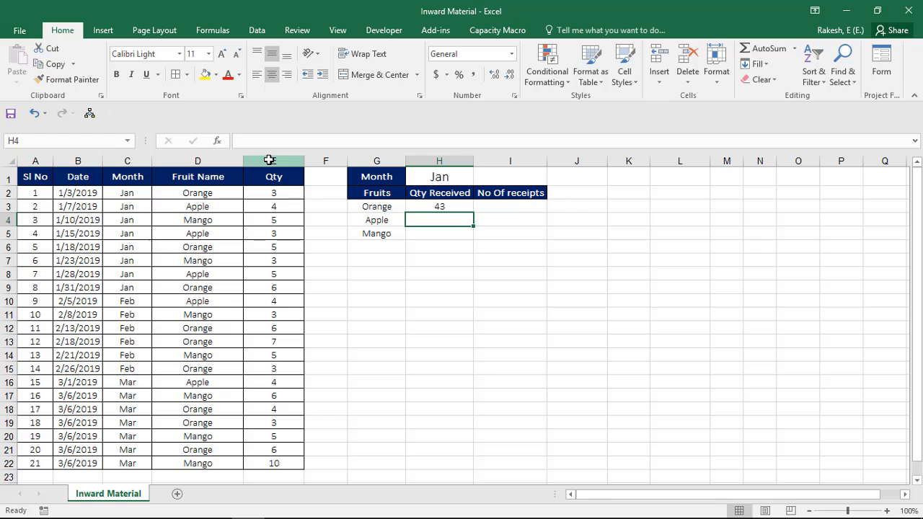
Step: Overwrite H3 with a new SUMIFS formula that uses the Qty column E:E as its sum range
{"action": "key", "text": "Up"}
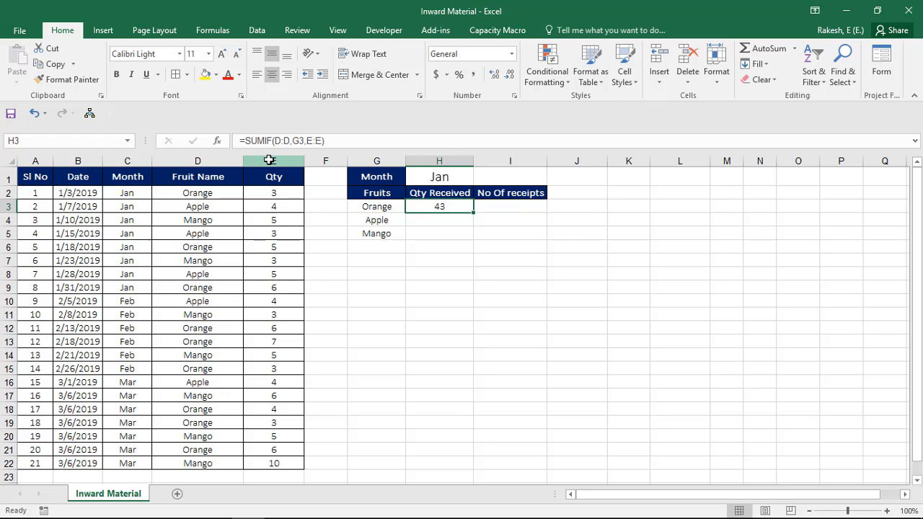
{"action": "type", "text": "=sumi"}
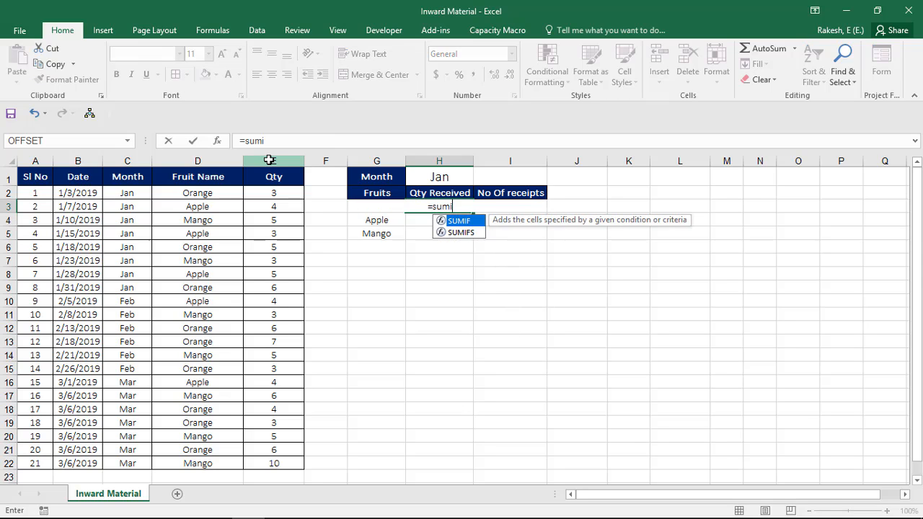
{"action": "key", "text": "Down"}
{"action": "key", "text": "Tab"}
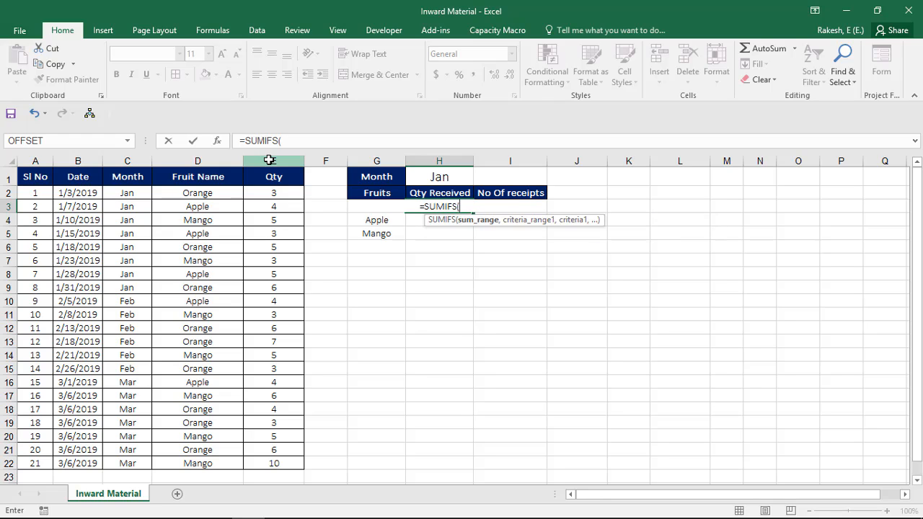
{"action": "key", "text": "Left"}
{"action": "key", "text": "Left"}
{"action": "key", "text": "Left"}
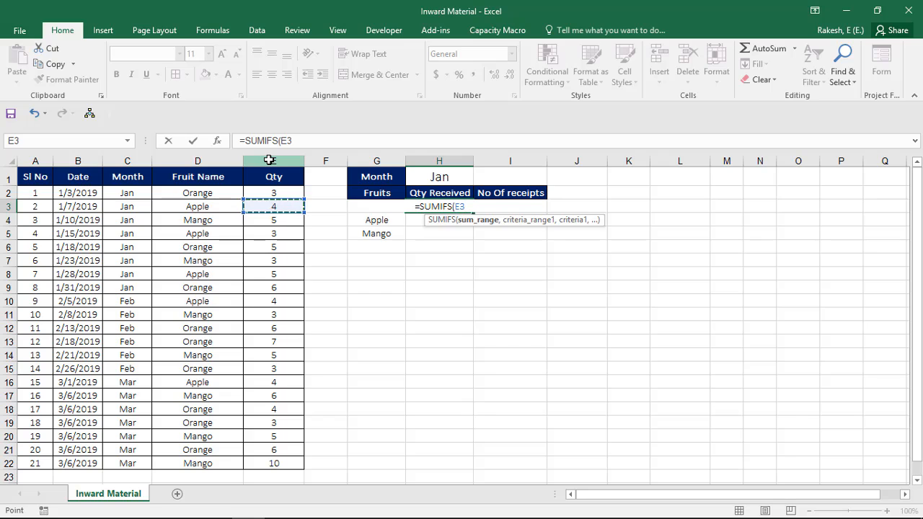
{"action": "left_click", "coordinate": [268, 160]}
{"action": "type", "text": ","}
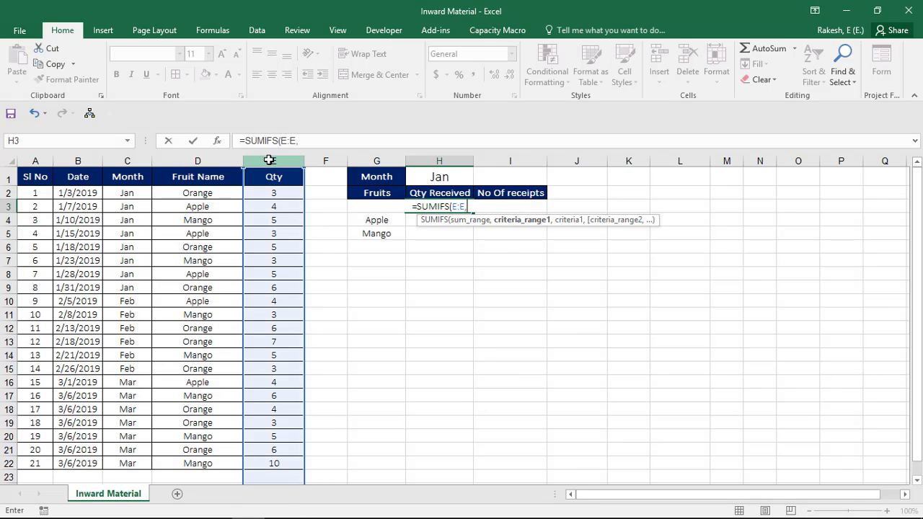
Step: Add the first SUMIFS condition in H3, matching the Fruit Name column D:D to the fruit in G3
{"action": "key", "text": "Left"}
{"action": "key", "text": "Left"}
{"action": "key", "text": "Left"}
{"action": "key", "text": "Left"}
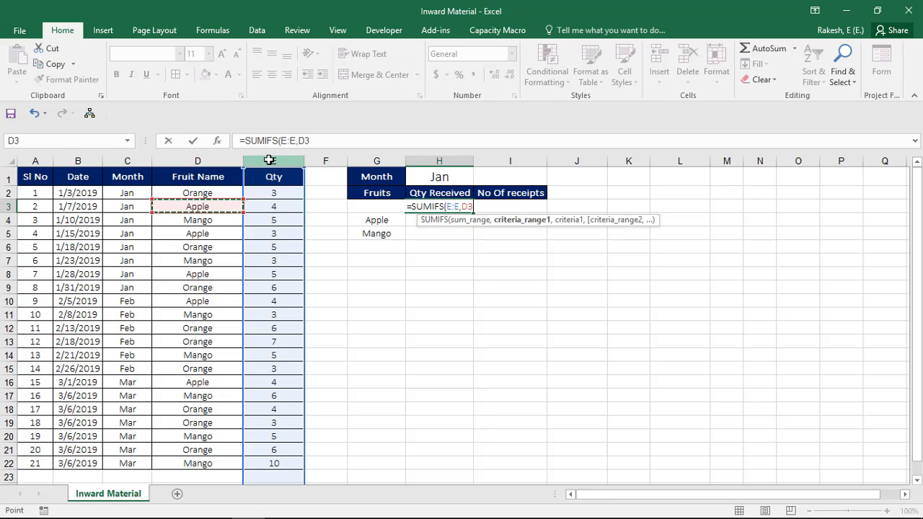
{"action": "key", "text": "ctrl+space"}
{"action": "type", "text": ","}
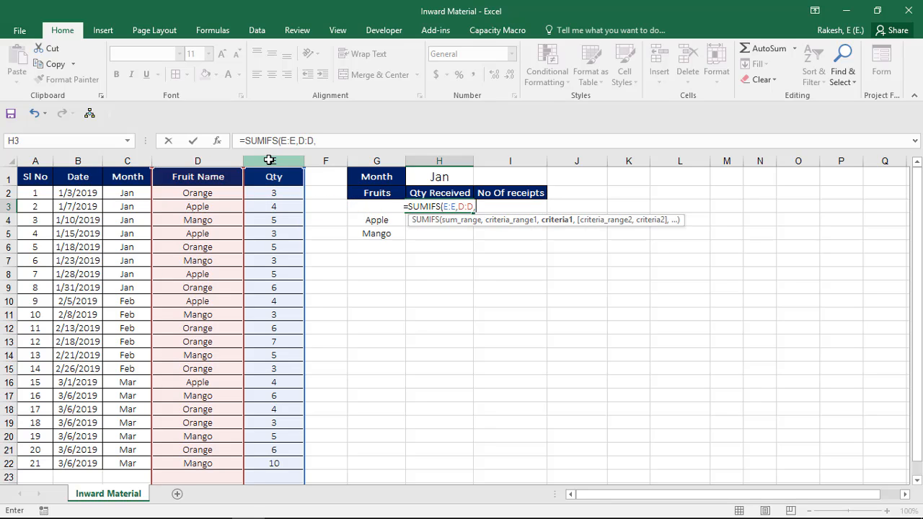
{"action": "key", "text": "Left"}
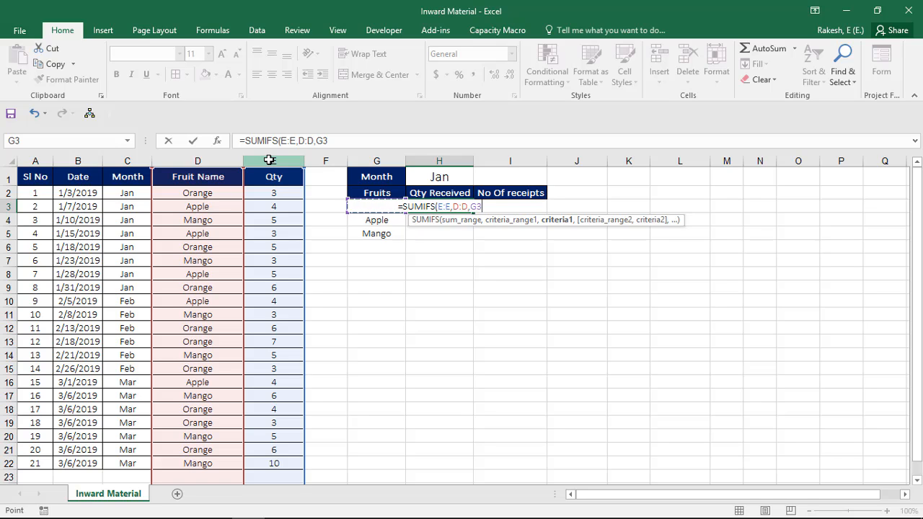
Step: Add the second condition matching the Month column C:C to H1 and enter =SUMIFS(E:E,D:D,G3,C:C,H1) in H3
{"action": "type", "text": ","}
{"action": "key", "text": "Left"}
{"action": "key", "text": "Left"}
{"action": "key", "text": "Left"}
{"action": "key", "text": "Left"}
{"action": "key", "text": "Left"}
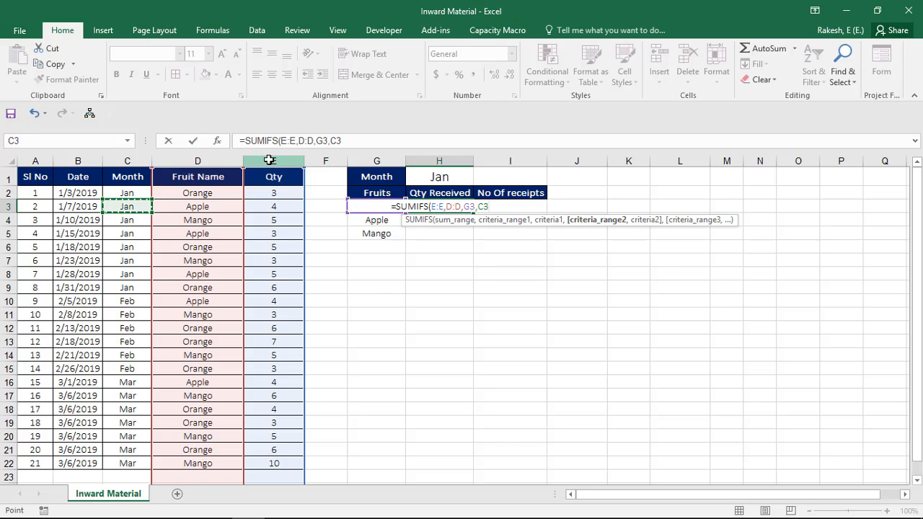
{"action": "key", "text": "ctrl+space"}
{"action": "type", "text": ","}
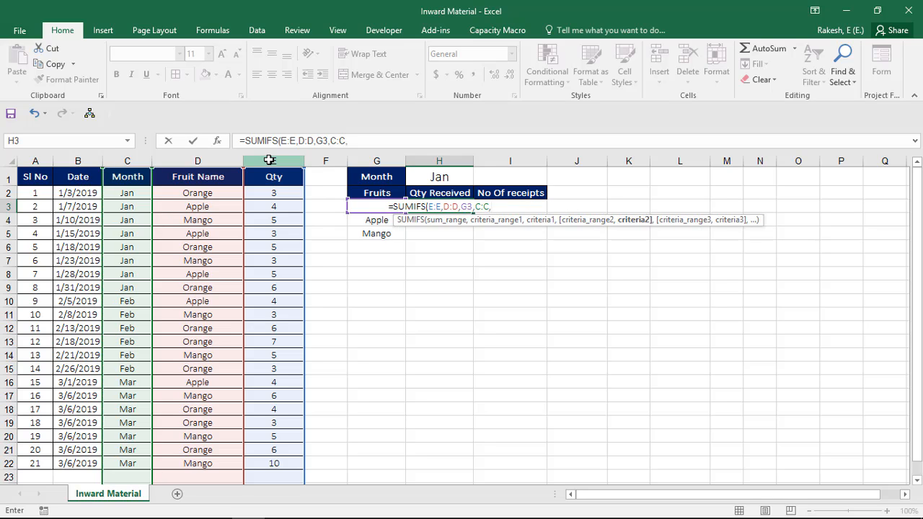
{"action": "key", "text": "Up"}
{"action": "key", "text": "Up"}
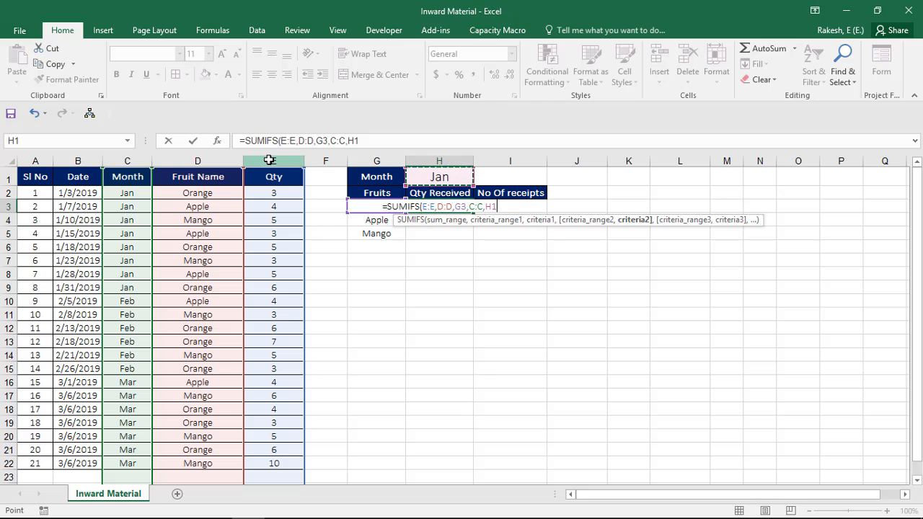
{"action": "type", "text": ")"}
{"action": "key", "text": "Return"}
Step: Fill the SUMIFS formula from H3 down through H5 for Apple and Mango
{"action": "key", "text": "Left"}
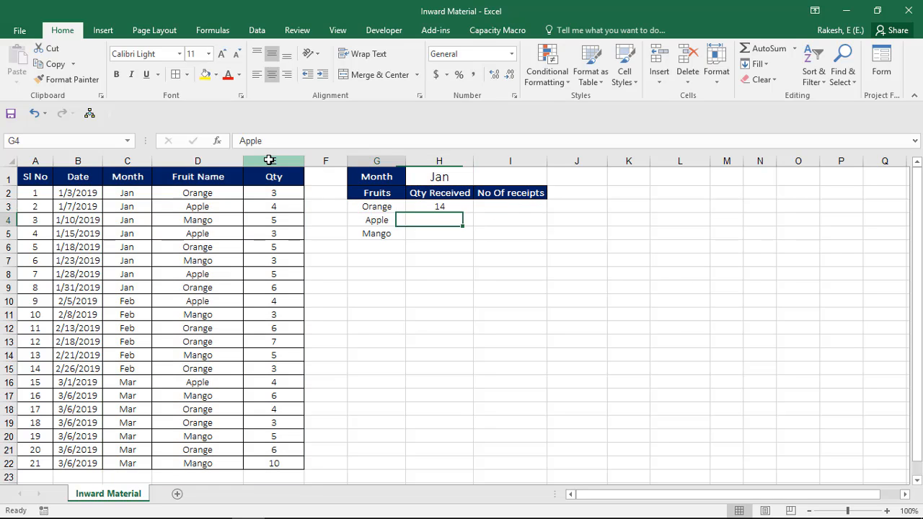
{"action": "key", "text": "Down"}
{"action": "key", "text": "Right"}
{"action": "key", "text": "shift+Up"}
{"action": "key", "text": "shift+Up"}
{"action": "key", "text": "ctrl+d"}
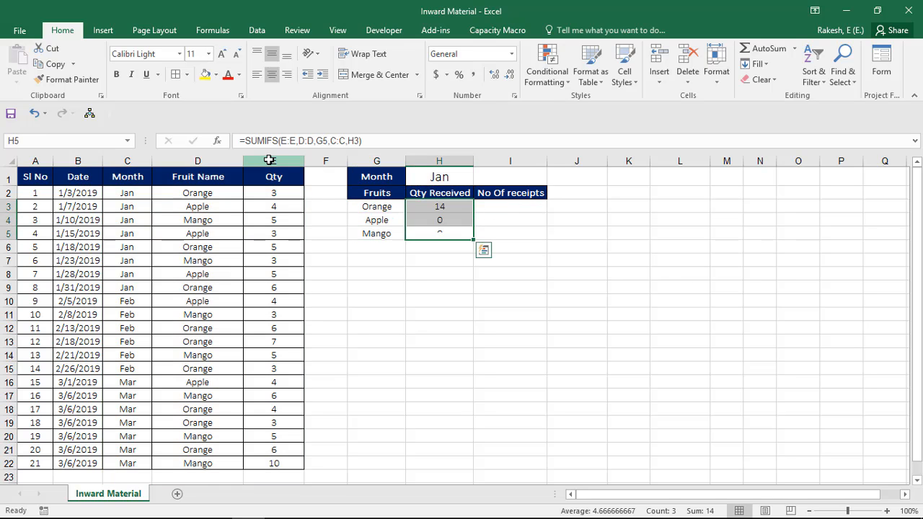
Step: Make the month reference in the H3 SUMIFS formula absolute as $H$1
{"action": "key", "text": "Down"}
{"action": "key", "text": "Up"}
{"action": "key", "text": "Up"}
{"action": "key", "text": "Up"}
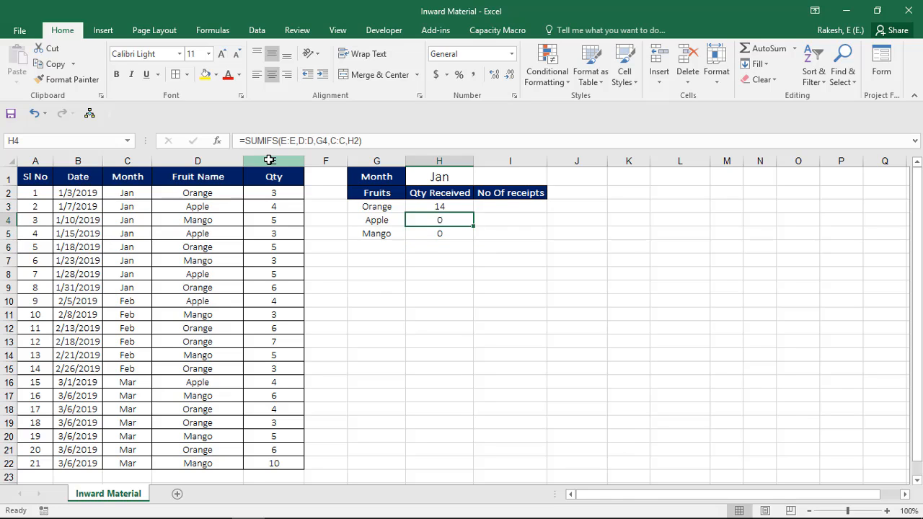
{"action": "key", "text": "F2"}
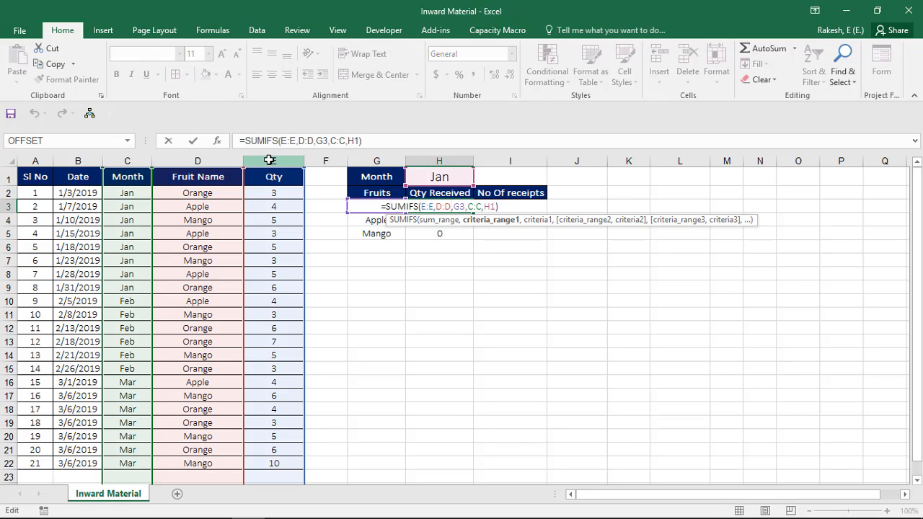
{"action": "key", "text": "Right"}
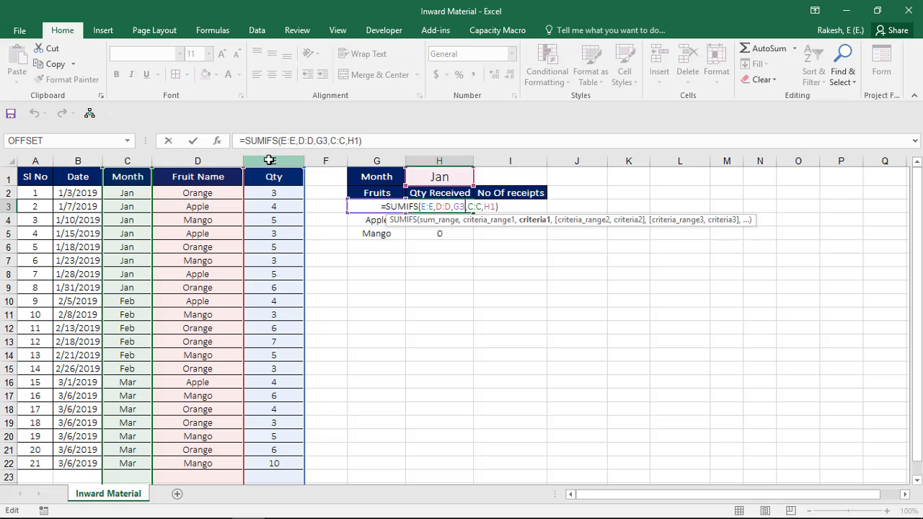
{"action": "key", "text": "Right"}
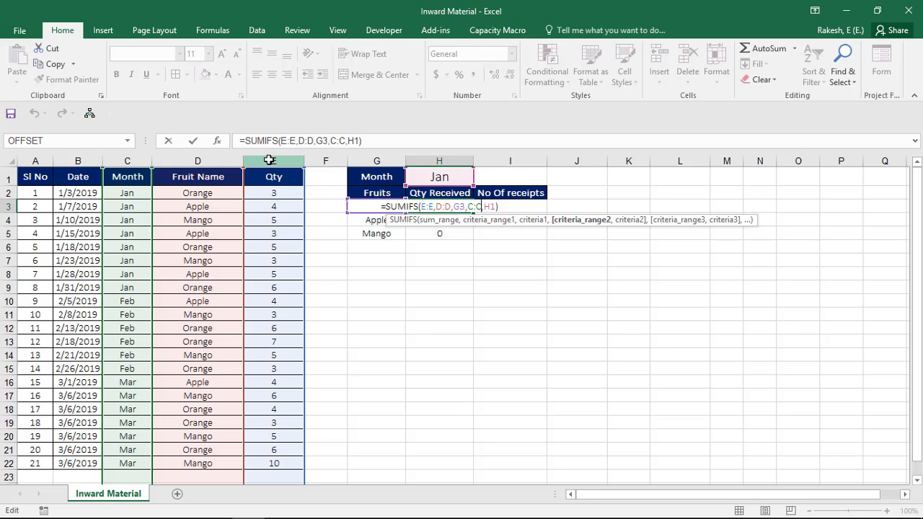
{"action": "key", "text": "Left"}
{"action": "key", "text": "Left"}
{"action": "key", "text": "Left"}
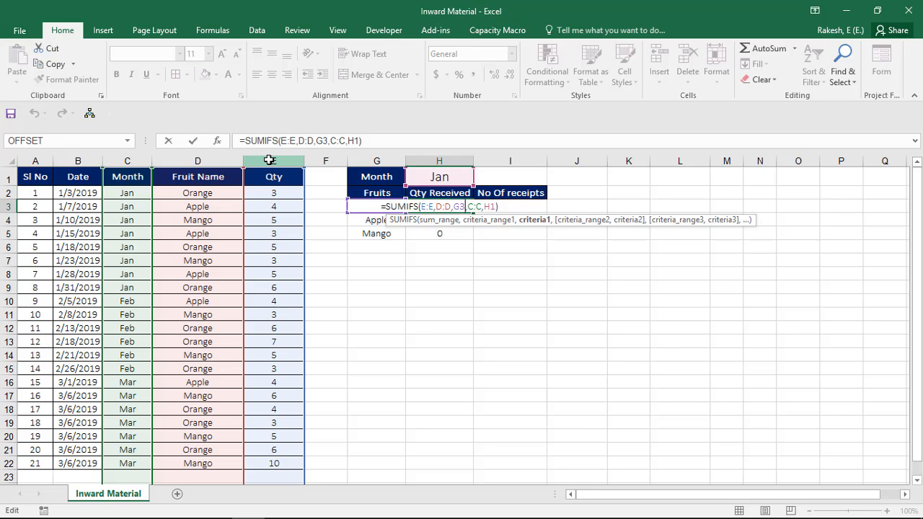
{"action": "key", "text": "Right"}
{"action": "key", "text": "Right"}
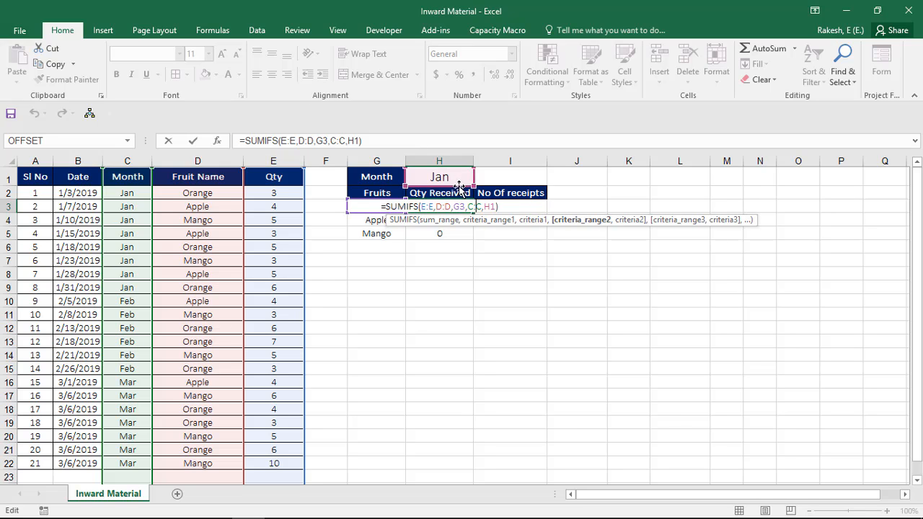
{"action": "key", "text": "Right"}
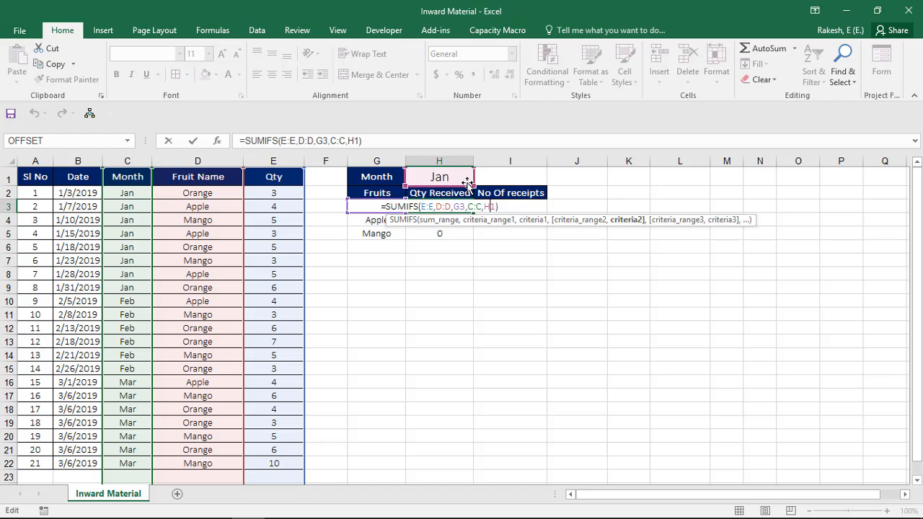
{"action": "key", "text": "F4"}
{"action": "key", "text": "ctrl+Return"}
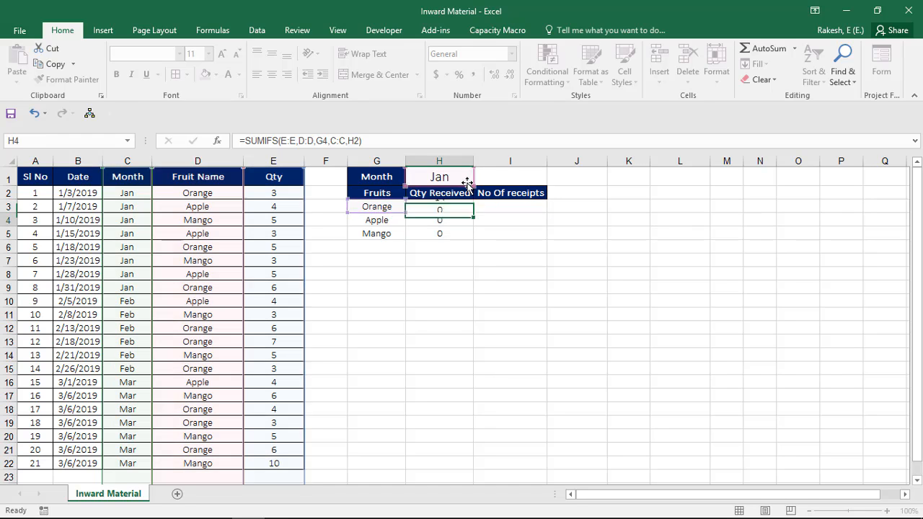
Step: Copy the corrected H3 formula with the $H$1 reference down to H4:H5
{"action": "key", "text": "shift+Down"}
{"action": "key", "text": "shift+Down"}
{"action": "key", "text": "ctrl+d"}
{"action": "key", "text": "Down"}
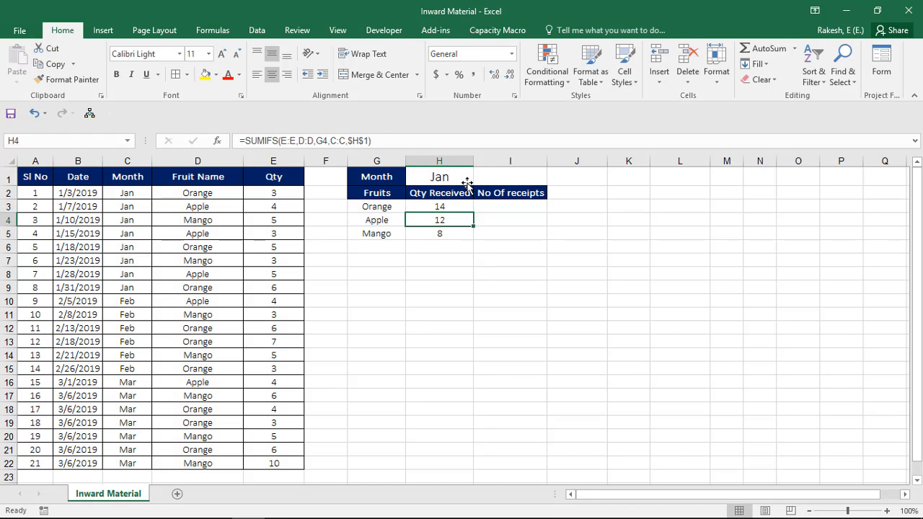
{"action": "key", "text": "Up"}
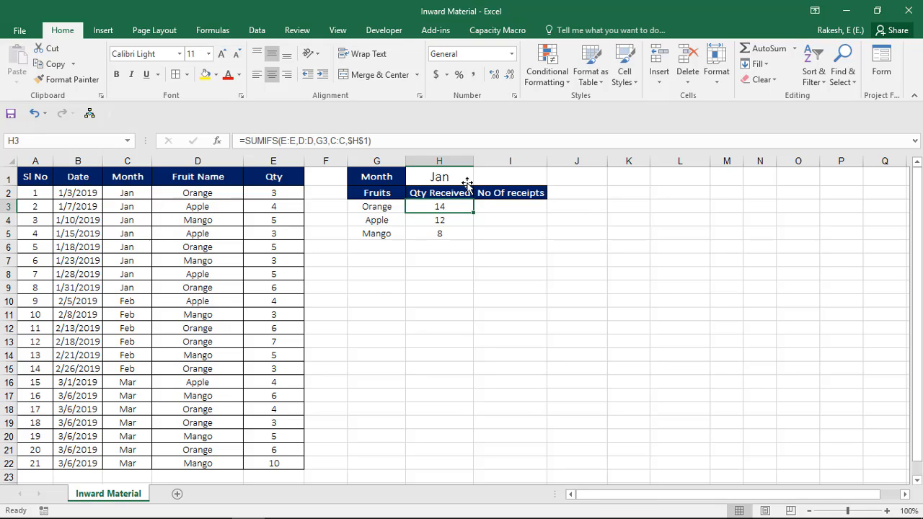
Step: Apply all borders to the summary table range G2:I5
{"action": "key", "text": "Down"}
{"action": "key", "text": "Left"}
{"action": "key", "text": "Up"}
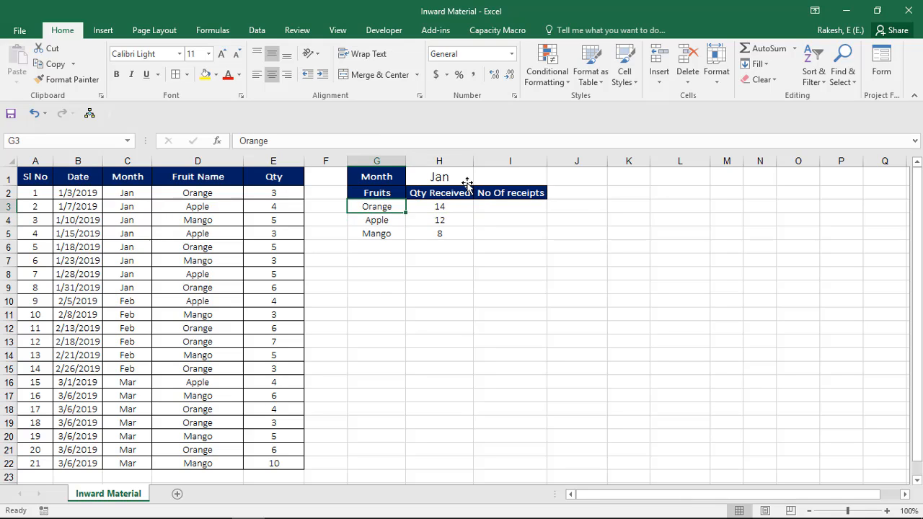
{"action": "key", "text": "Up"}
{"action": "key", "text": "Up"}
{"action": "key", "text": "Down"}
{"action": "key", "text": "shift+Right"}
{"action": "key", "text": "shift+Down"}
{"action": "key", "text": "shift+Down"}
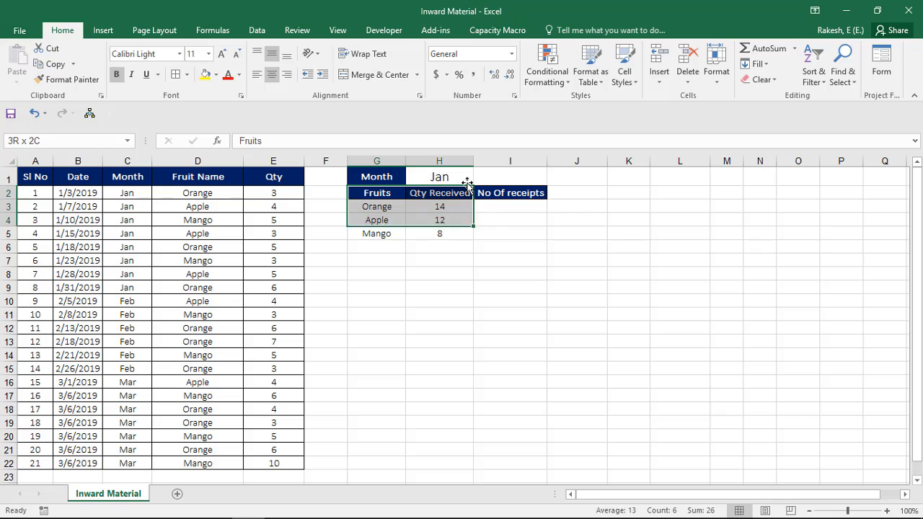
{"action": "key", "text": "shift+Down"}
{"action": "key", "text": "shift+Right"}
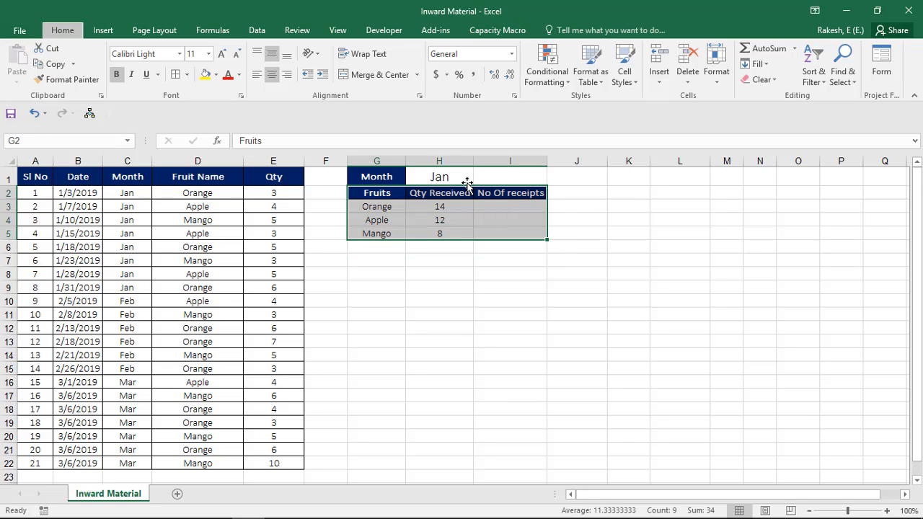
{"action": "key", "text": "alt+h"}
{"action": "key", "text": "b"}
{"action": "key", "text": "a"}
Step: Start a COUNTIFS formula in I3 for Orange under No Of receipts
{"action": "key", "text": "Right"}
{"action": "key", "text": "Down"}
{"action": "key", "text": "Right"}
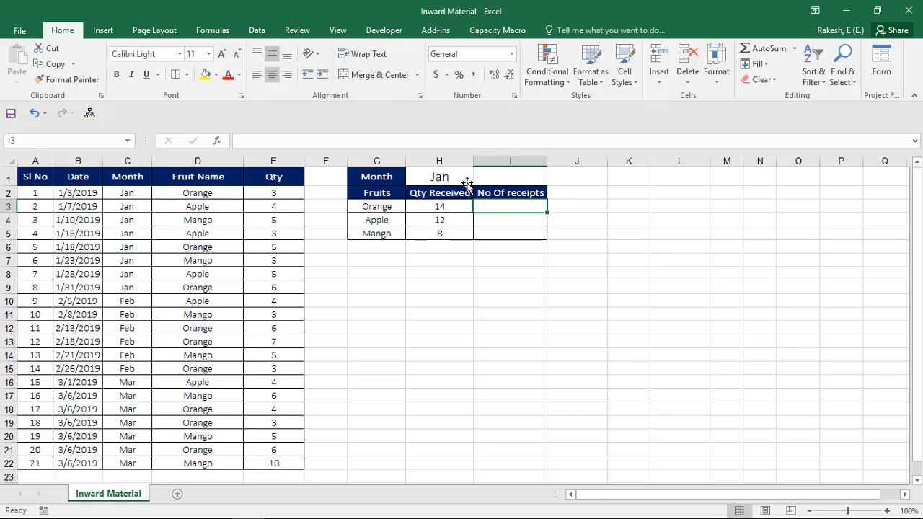
{"action": "type", "text": "=coun"}
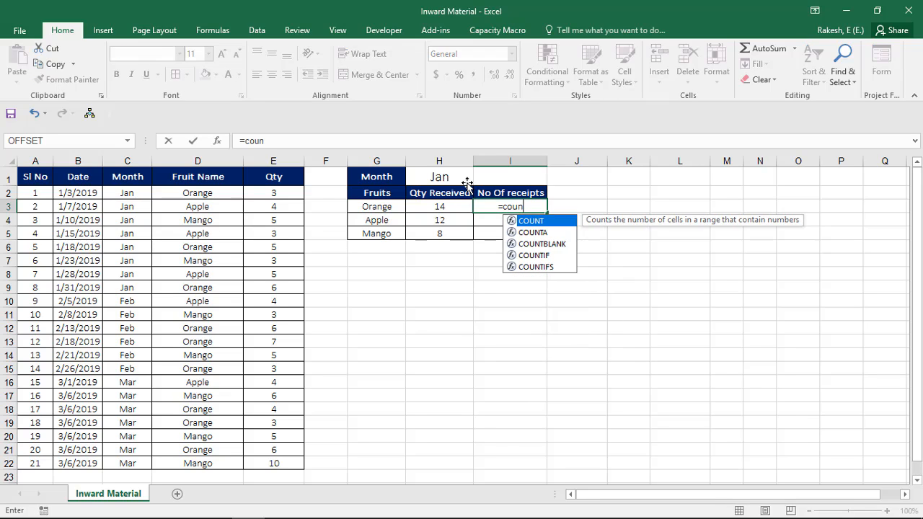
{"action": "key", "text": "Down"}
{"action": "key", "text": "Up"}
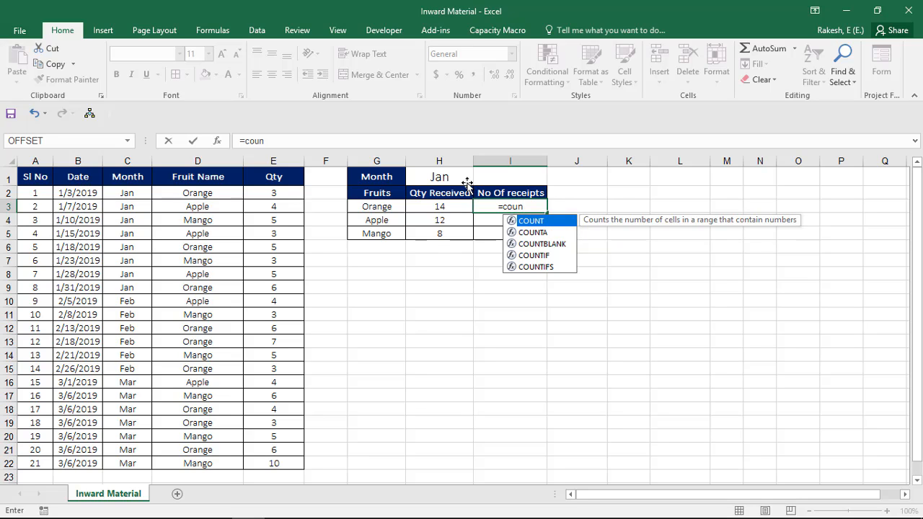
{"action": "key", "text": "Down"}
{"action": "key", "text": "Up"}
{"action": "key", "text": "Down"}
{"action": "key", "text": "Down"}
{"action": "key", "text": "Down"}
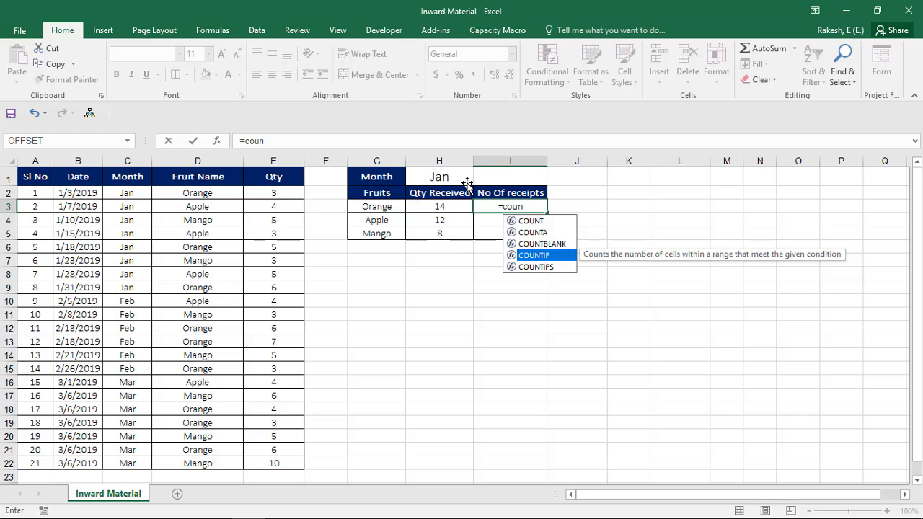
{"action": "key", "text": "Down"}
{"action": "key", "text": "Tab"}
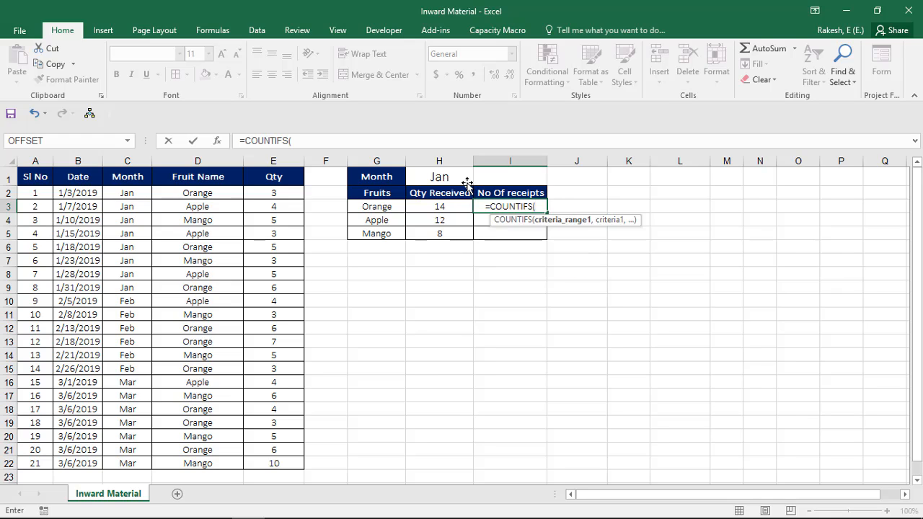
Step: Add the first COUNTIFS condition matching the Fruit Name column D:D to G3
{"action": "key", "text": "Left"}
{"action": "key", "text": "Left"}
{"action": "key", "text": "Left"}
{"action": "key", "text": "Left"}
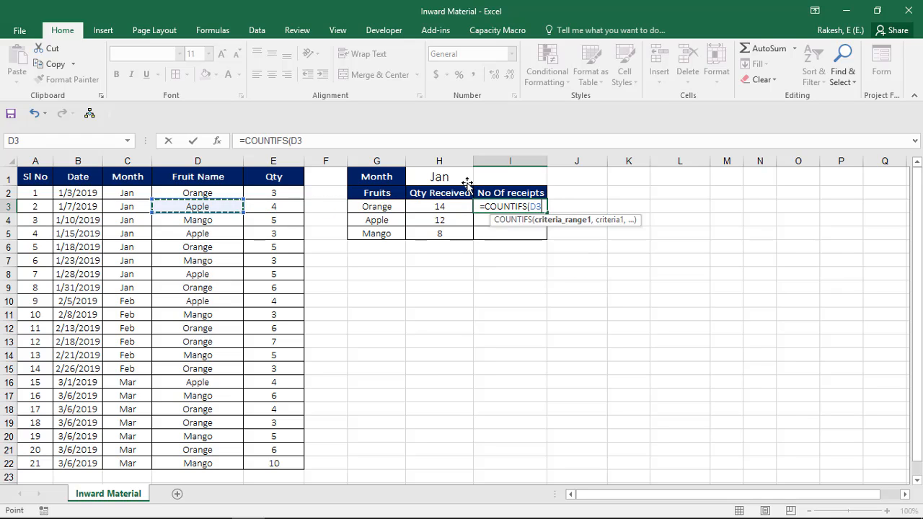
{"action": "key", "text": "ctrl+space"}
{"action": "type", "text": ","}
{"action": "key", "text": "Left"}
{"action": "key", "text": "Left"}
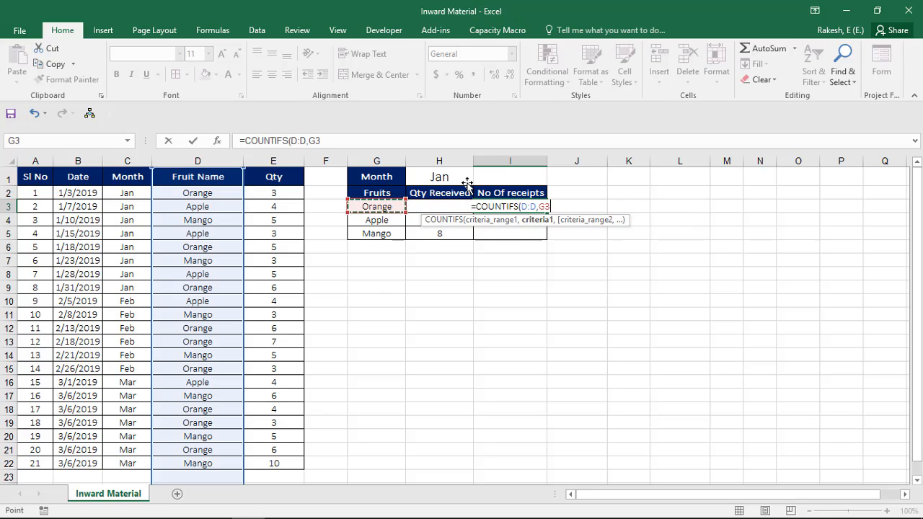
Step: Add the second condition matching the Month column C:C to $H$1 and enter =COUNTIFS(D:D,G3,C:C,$H$1) in I3
{"action": "type", "text": ","}
{"action": "key", "text": "Left"}
{"action": "key", "text": "Left"}
{"action": "key", "text": "Left"}
{"action": "key", "text": "Left"}
{"action": "key", "text": "Left"}
{"action": "key", "text": "Left"}
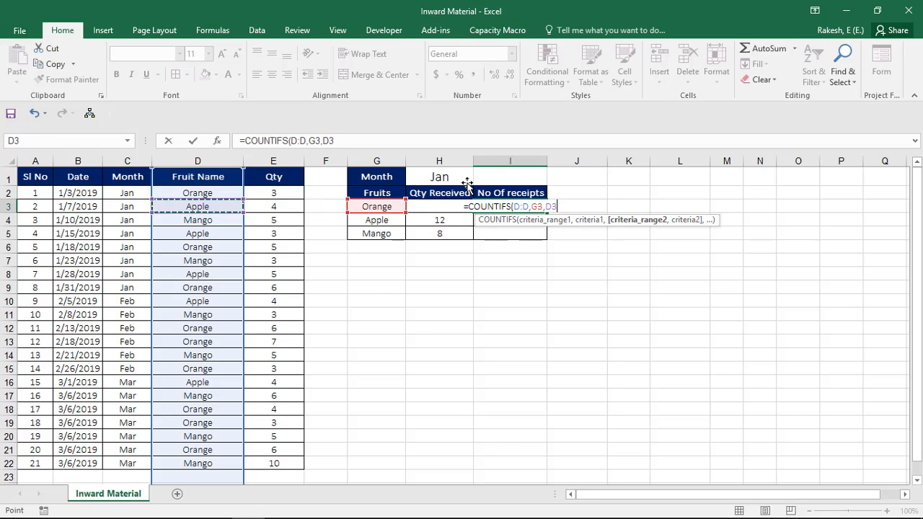
{"action": "key", "text": "ctrl+space"}
{"action": "type", "text": ","}
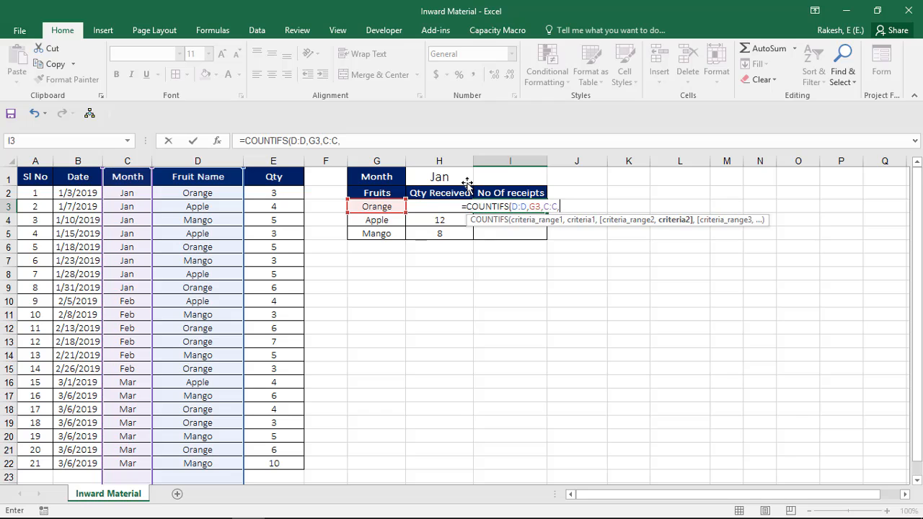
{"action": "key", "text": "Up"}
{"action": "key", "text": "Up"}
{"action": "key", "text": "Left"}
{"action": "key", "text": "F4"}
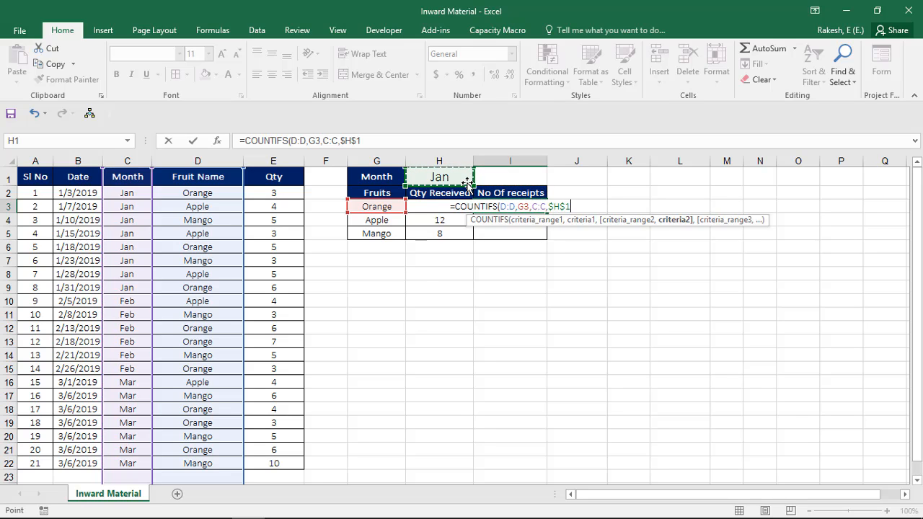
{"action": "type", "text": ")"}
{"action": "key", "text": "Return"}
Step: Fill the COUNTIFS formula from I3 down through I5 for Apple and Mango
{"action": "key", "text": "Down"}
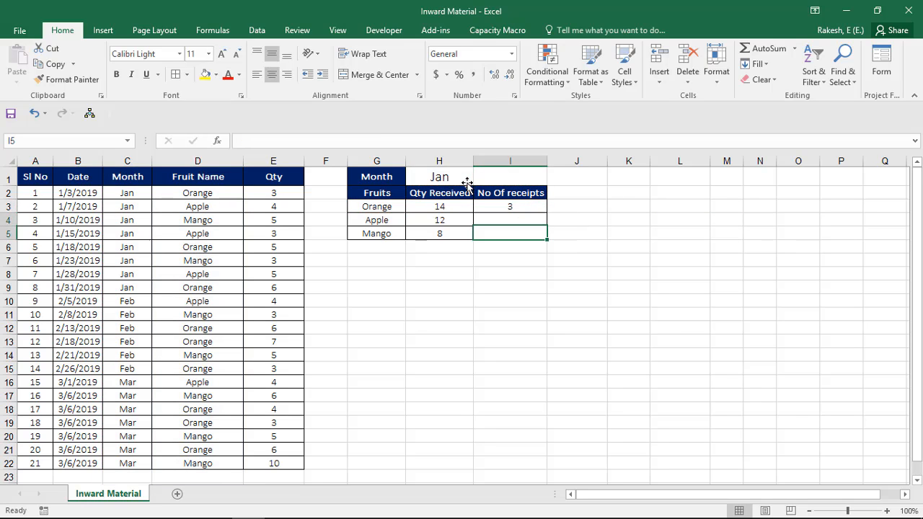
{"action": "key", "text": "shift+Up"}
{"action": "key", "text": "shift+Up"}
{"action": "key", "text": "ctrl+d"}
Step: Apply all borders to the month label and value cells G1:H1
{"action": "key", "text": "Left"}
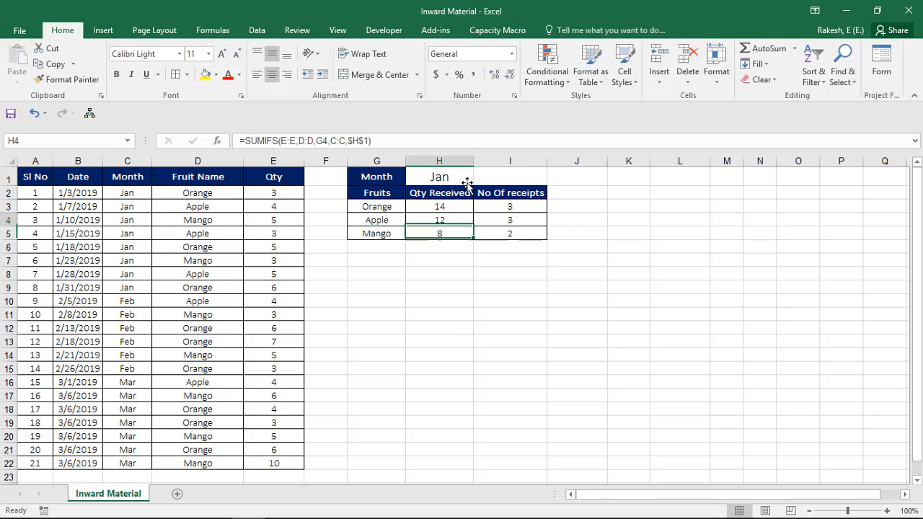
{"action": "key", "text": "Up"}
{"action": "key", "text": "Up"}
{"action": "key", "text": "Up"}
{"action": "key", "text": "Up"}
{"action": "key", "text": "Left"}
{"action": "key", "text": "shift+Right"}
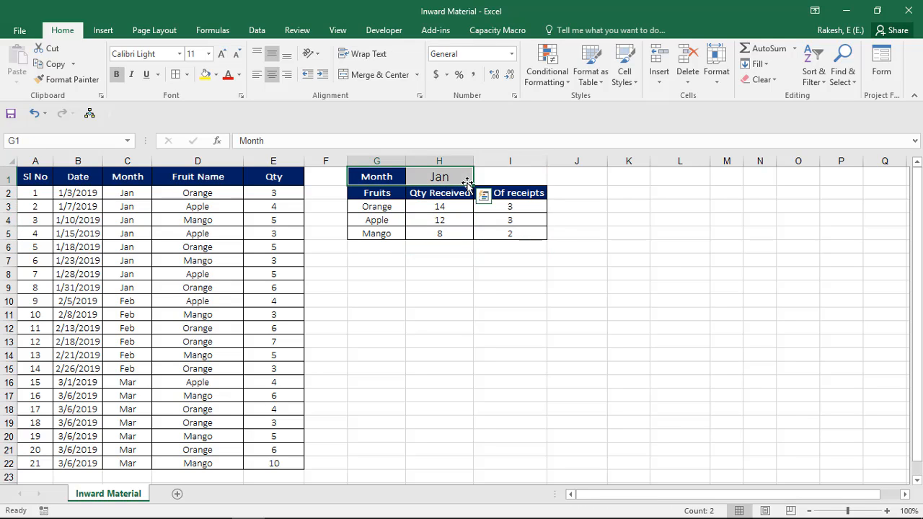
{"action": "key", "text": "Down"}
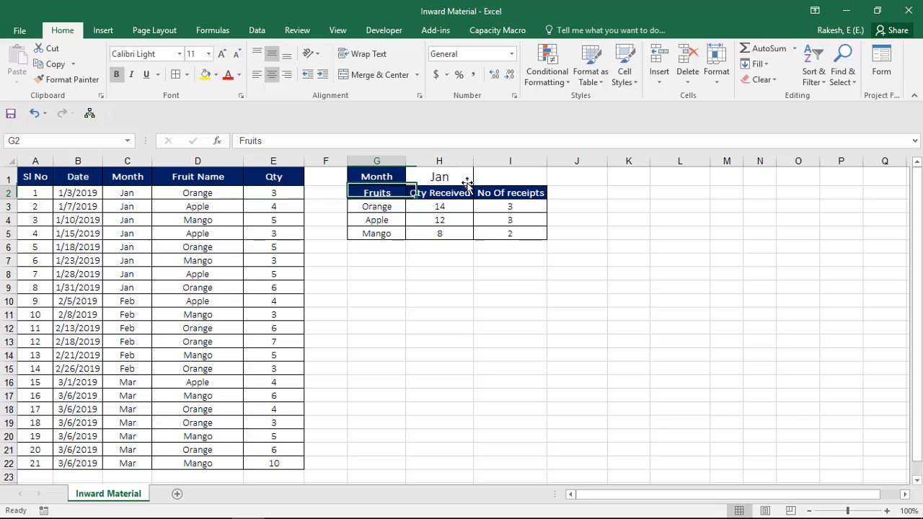
Step: Set the month in H1 to Feb
{"action": "key", "text": "Left"}
{"action": "key", "text": "Right"}
{"action": "key", "text": "Up"}
{"action": "key", "text": "Right"}
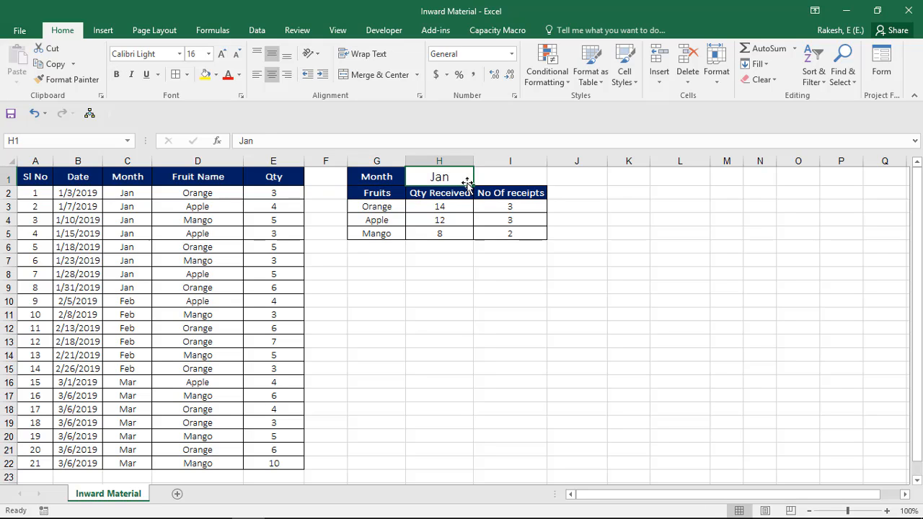
{"action": "type", "text": "Feb"}
{"action": "key", "text": "Return"}
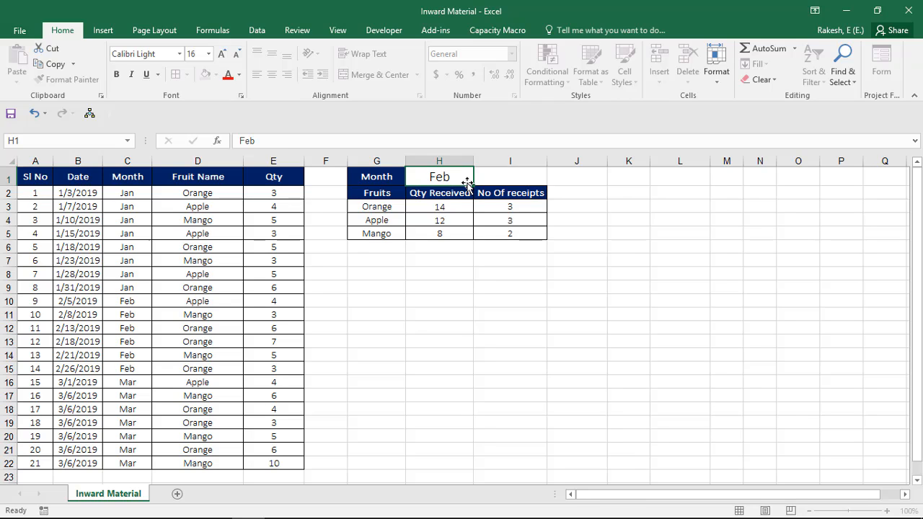
Step: Check the quantity received and number of receipts for each fruit in February
{"action": "key", "text": "Down"}
{"action": "key", "text": "Down"}
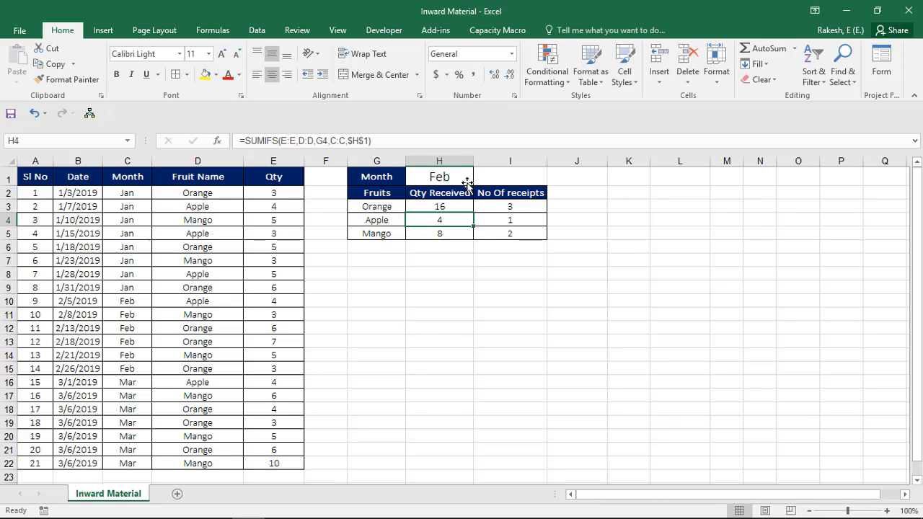
{"action": "key", "text": "Down"}
{"action": "key", "text": "Up"}
{"action": "key", "text": "Up"}
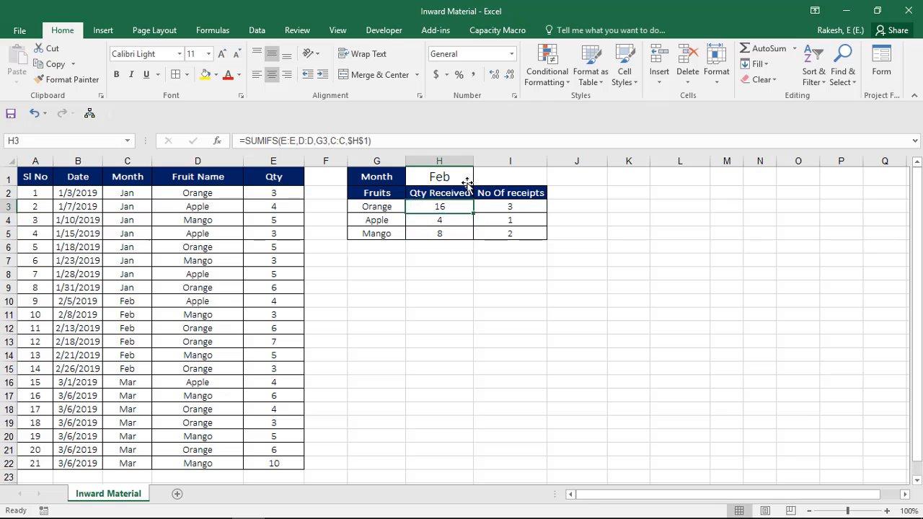
{"action": "key", "text": "Up"}
{"action": "key", "text": "Down"}
{"action": "key", "text": "Down"}
{"action": "key", "text": "Down"}
{"action": "key", "text": "Right"}
{"action": "key", "text": "Left"}
Step: Set the month in H1 to Mar
{"action": "key", "text": "Up"}
{"action": "key", "text": "Up"}
{"action": "key", "text": "Up"}
{"action": "key", "text": "Up"}
{"action": "type", "text": "Mar"}
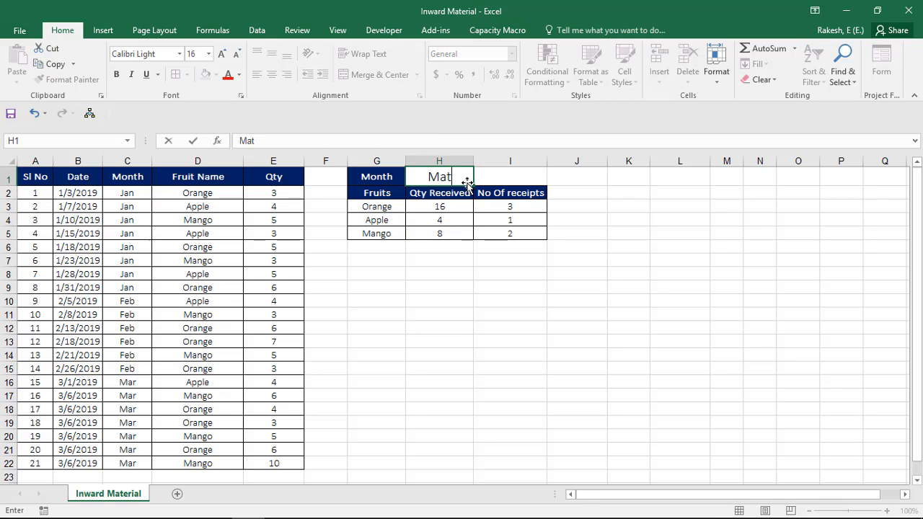
{"action": "key", "text": "Return"}
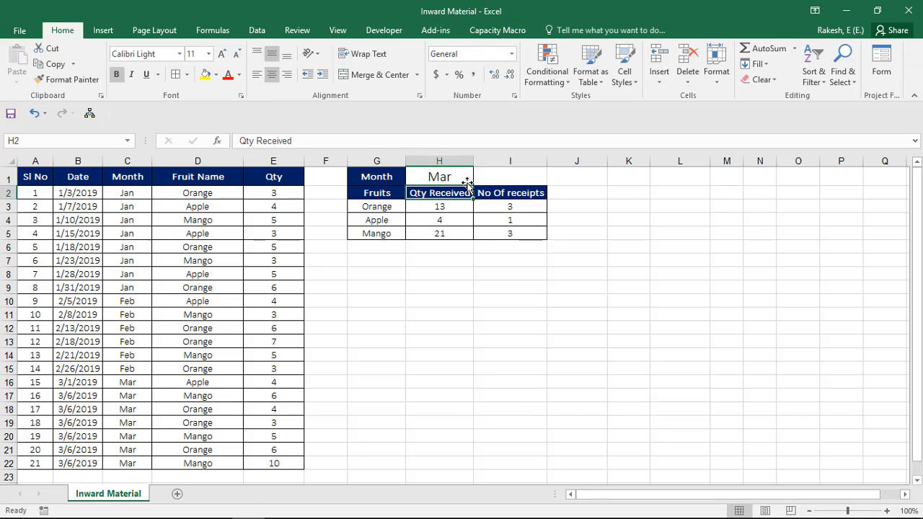
Step: Review the fruit rows of the summary table for the March quantities and receipts
{"action": "key", "text": "Down"}
{"action": "key", "text": "Down"}
{"action": "key", "text": "Right"}
{"action": "key", "text": "Up"}
{"action": "key", "text": "Left"}
{"action": "key", "text": "Up"}
{"action": "key", "text": "Up"}
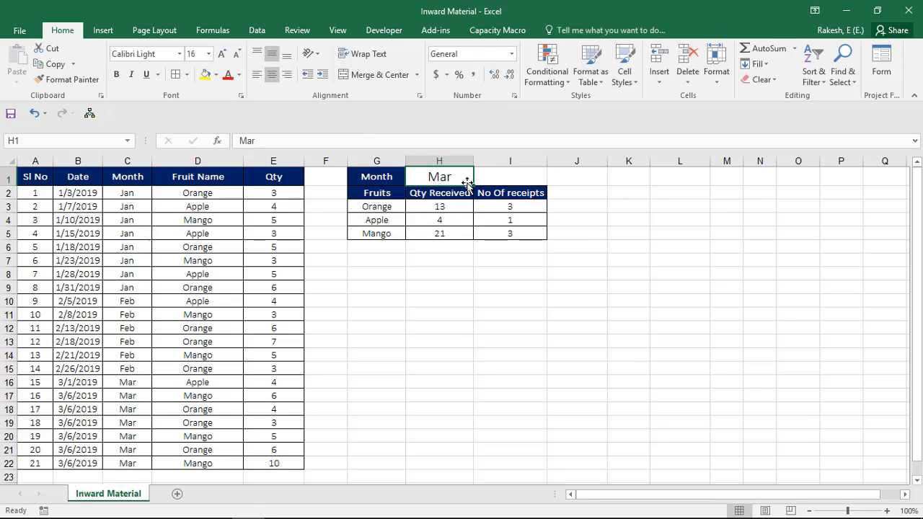
{"action": "key", "text": "Down"}
{"action": "key", "text": "Down"}
{"action": "key", "text": "Down"}
{"action": "key", "text": "Left"}
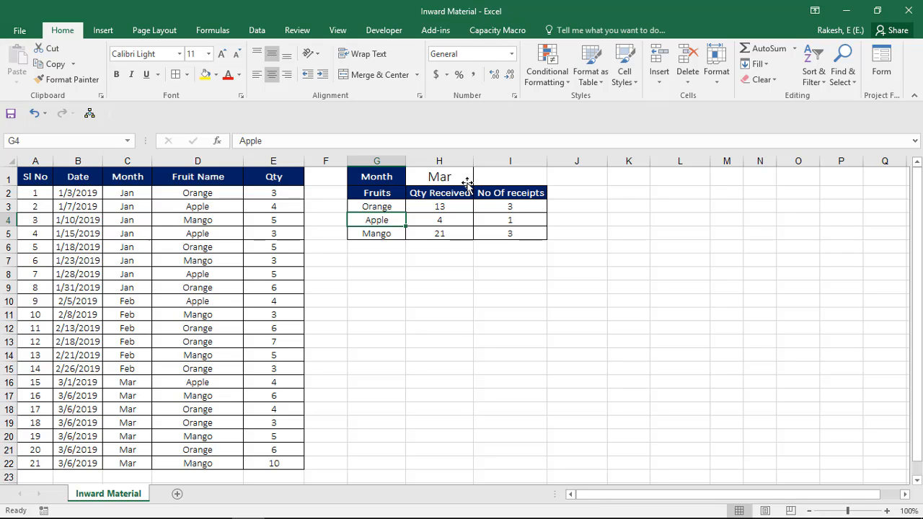
{"action": "key", "text": "Up"}
{"action": "key", "text": "Left"}
{"action": "key", "text": "Right"}
{"action": "key", "text": "Right"}
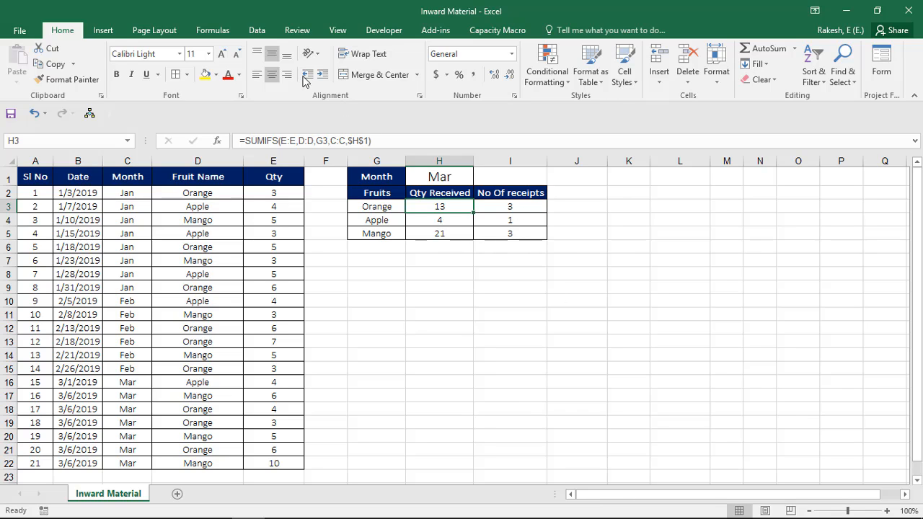
Step: Select the summary table G2:I5 with its headers and open the recommended charts for it
{"action": "left_click", "coordinate": [103, 31]}
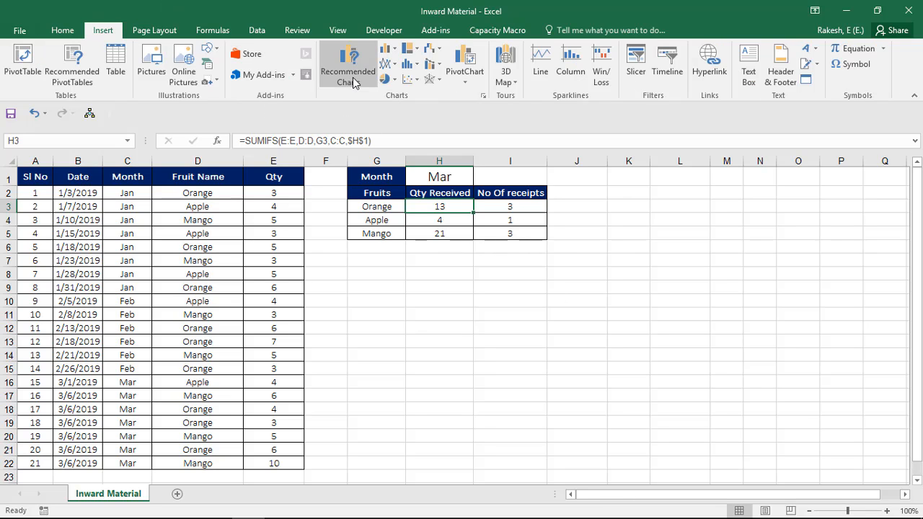
{"action": "left_click", "coordinate": [388, 49]}
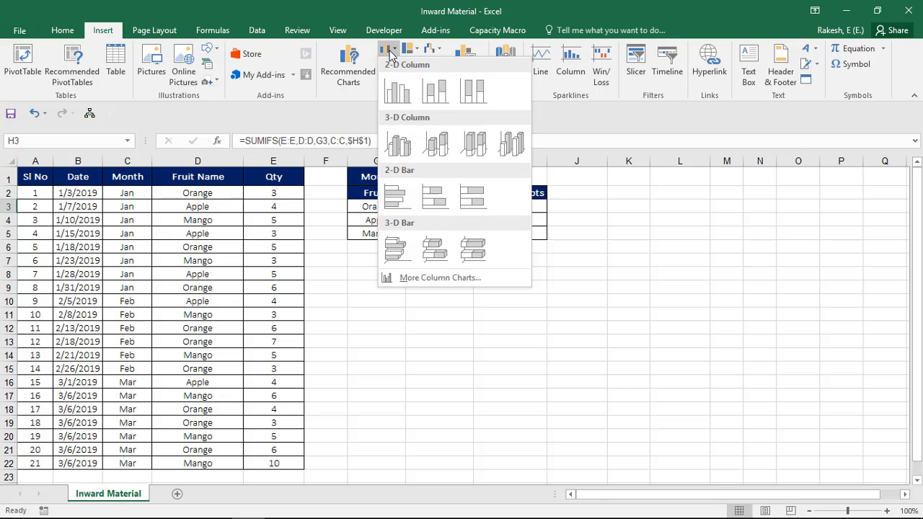
{"action": "left_click", "coordinate": [346, 72]}
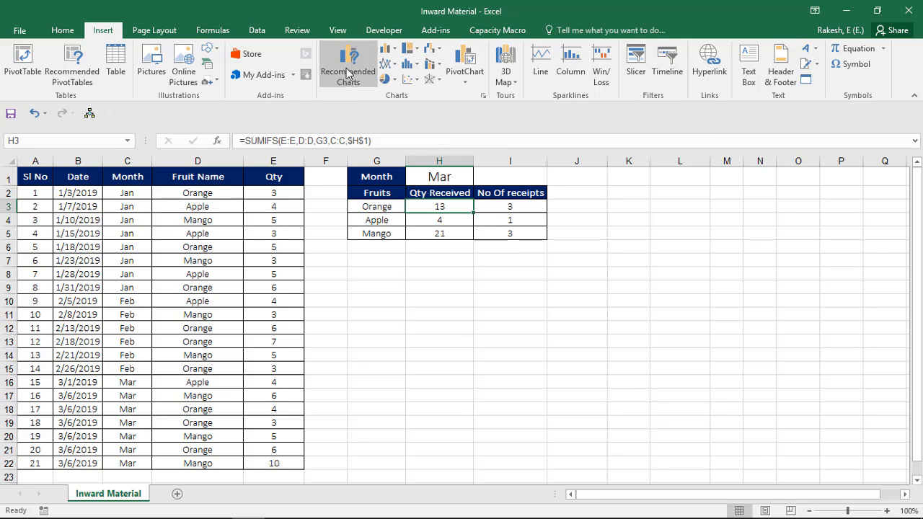
{"action": "key", "text": "Escape"}
{"action": "key", "text": "Left"}
{"action": "key", "text": "Up"}
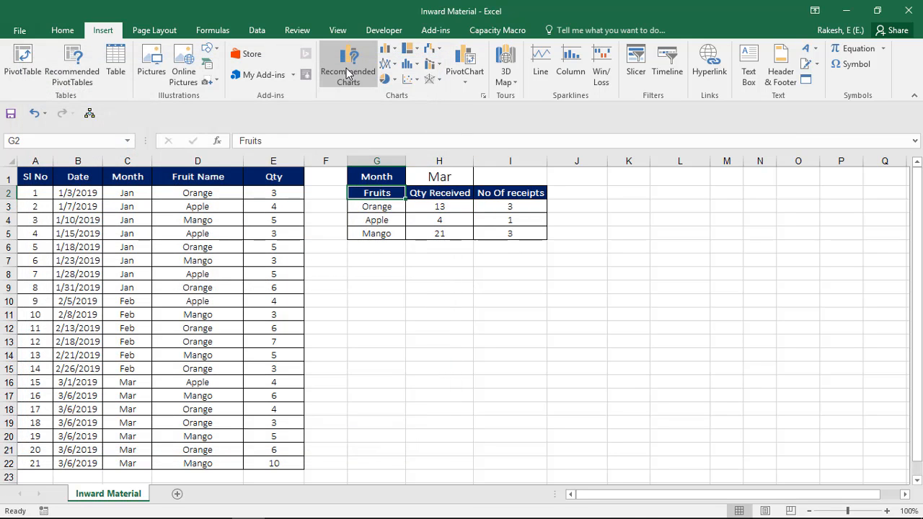
{"action": "key", "text": "ctrl+shift+Right"}
{"action": "key", "text": "ctrl+shift+Down"}
{"action": "left_click", "coordinate": [347, 71]}
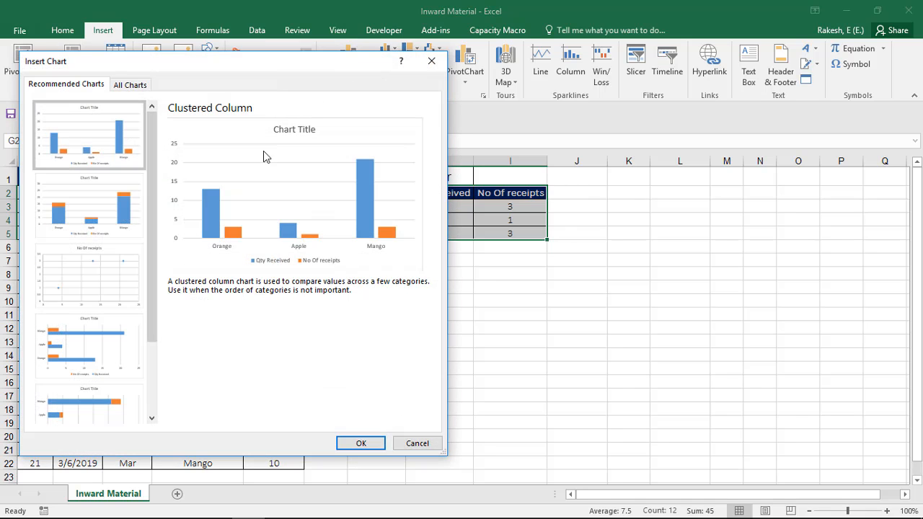
Step: Insert a combo chart with Qty Received as Clustered Column and No Of receipts as Line with Markers on the secondary axis
{"action": "left_click", "coordinate": [121, 85]}
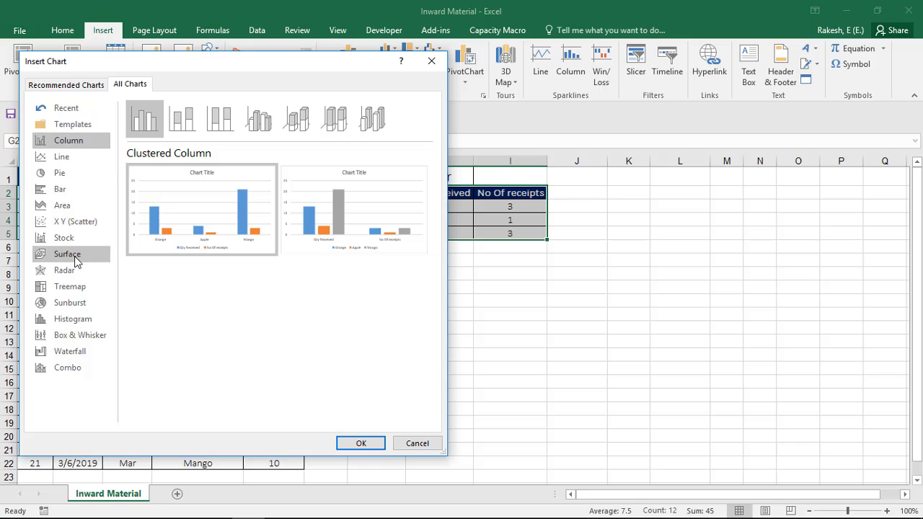
{"action": "left_click", "coordinate": [59, 367]}
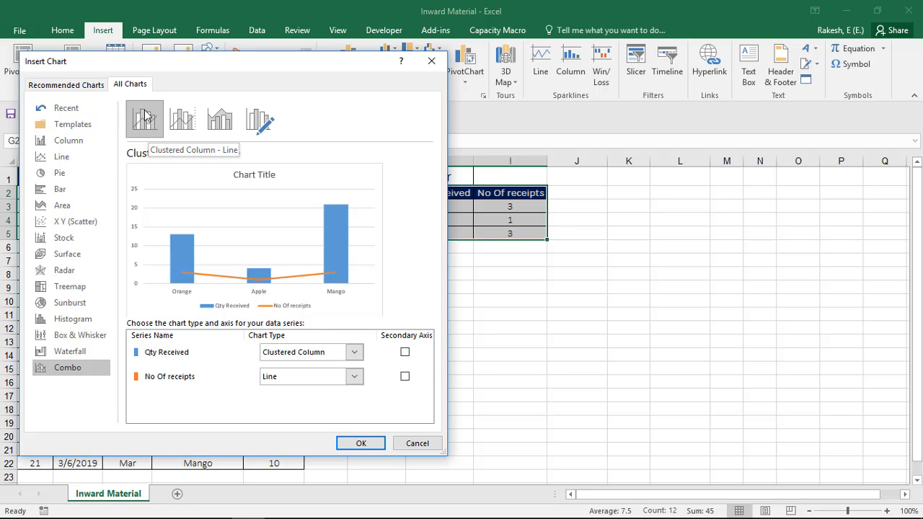
{"action": "left_click", "coordinate": [172, 127]}
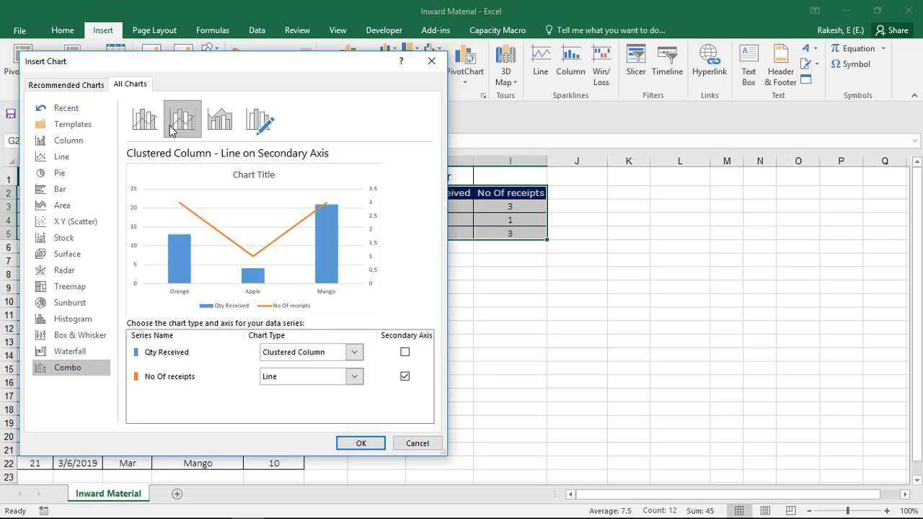
{"action": "left_click", "coordinate": [146, 128]}
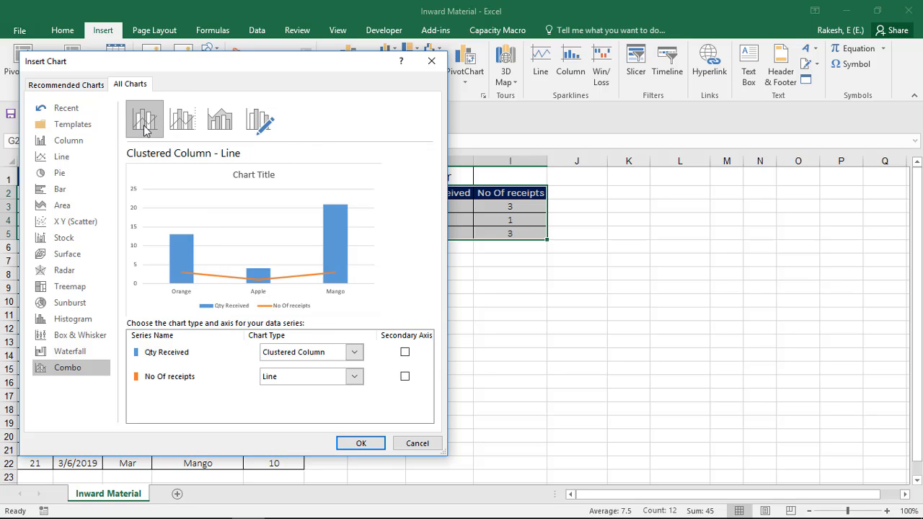
{"action": "left_click", "coordinate": [183, 129]}
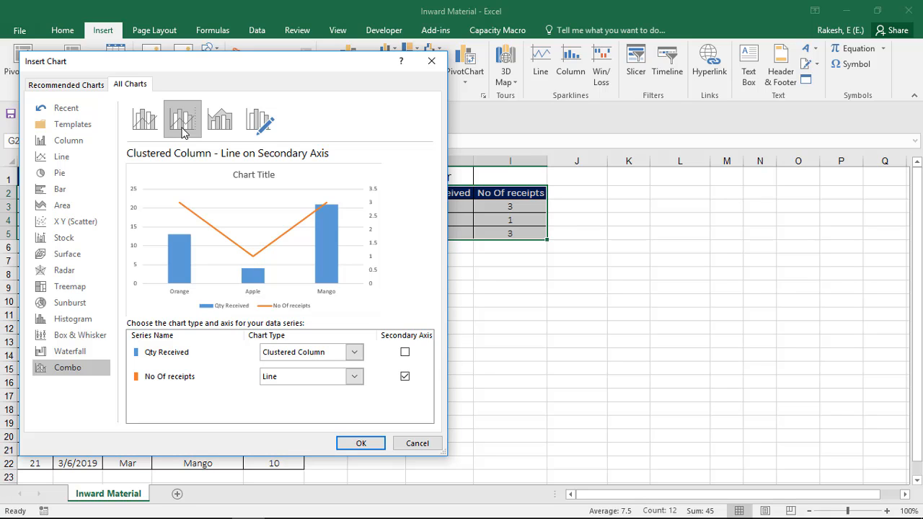
{"action": "left_click", "coordinate": [351, 377]}
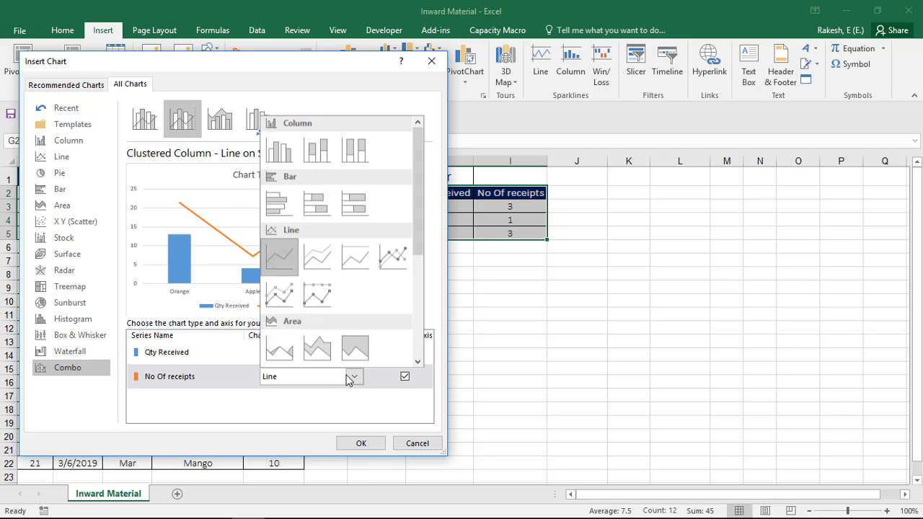
{"action": "left_click", "coordinate": [392, 257]}
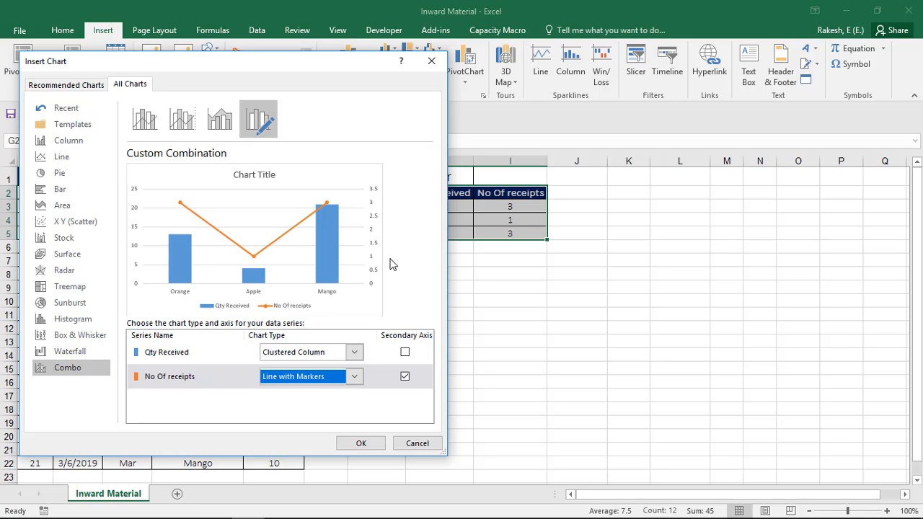
{"action": "left_click", "coordinate": [325, 356]}
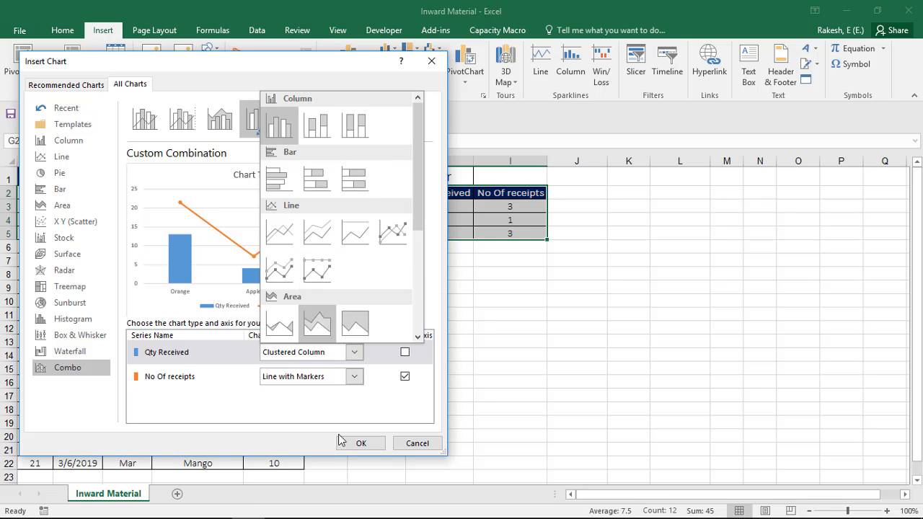
{"action": "left_click", "coordinate": [360, 444]}
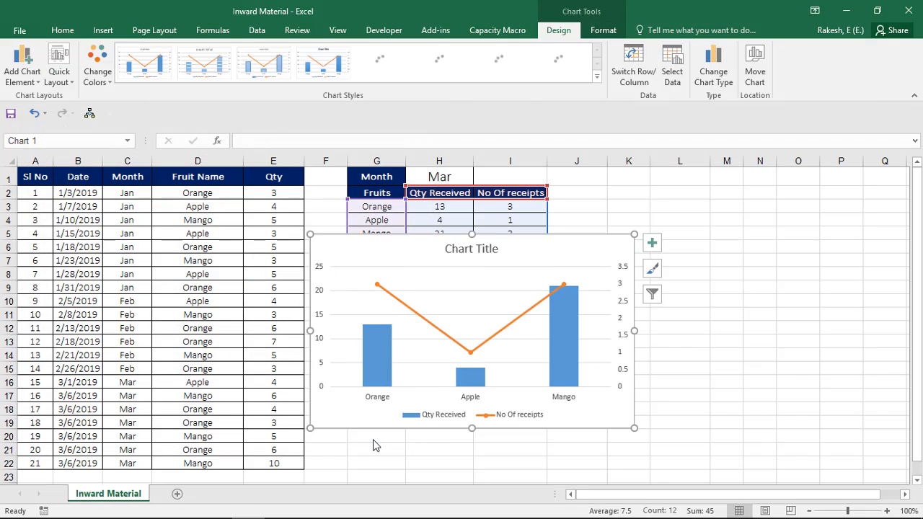
Step: Move the chart below the summary table and change its title to Receipt Summary
{"action": "left_click_drag", "start_coordinate": [579, 239], "coordinate": [641, 272]}
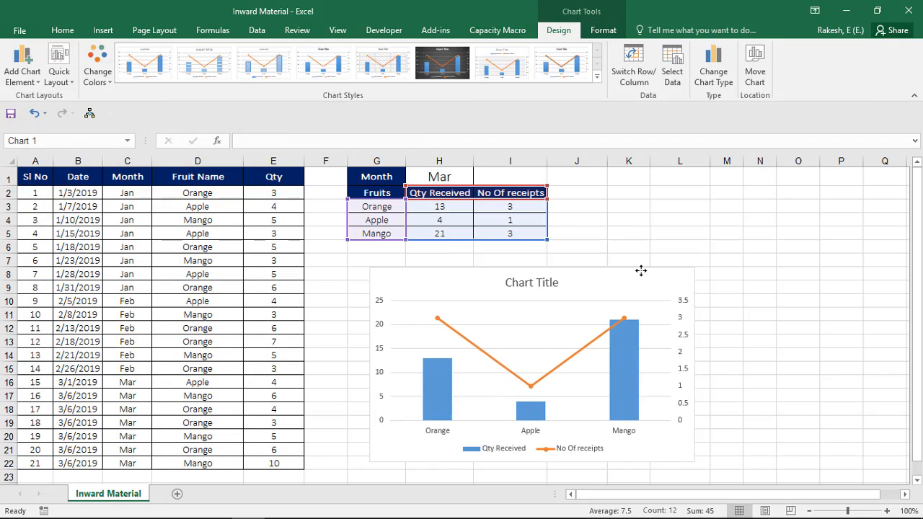
{"action": "double_click", "coordinate": [539, 285]}
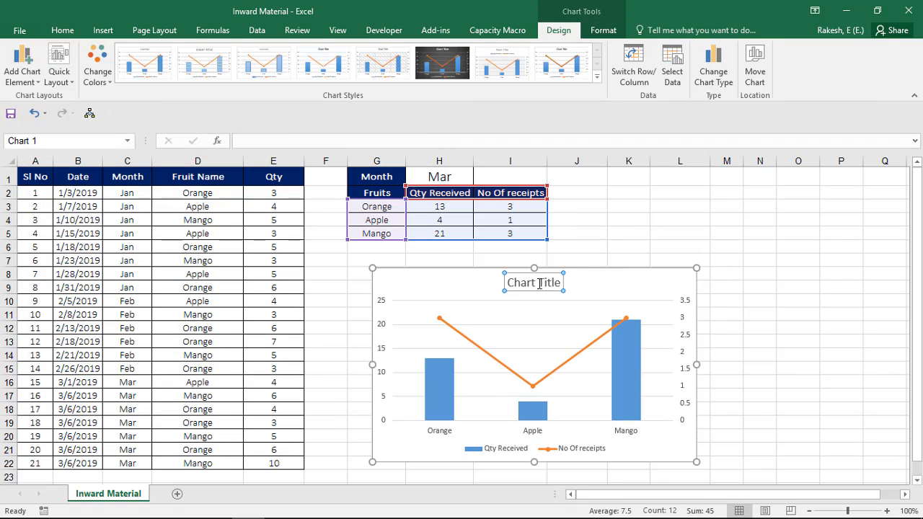
{"action": "key", "text": "Up"}
{"action": "left_click", "coordinate": [521, 282]}
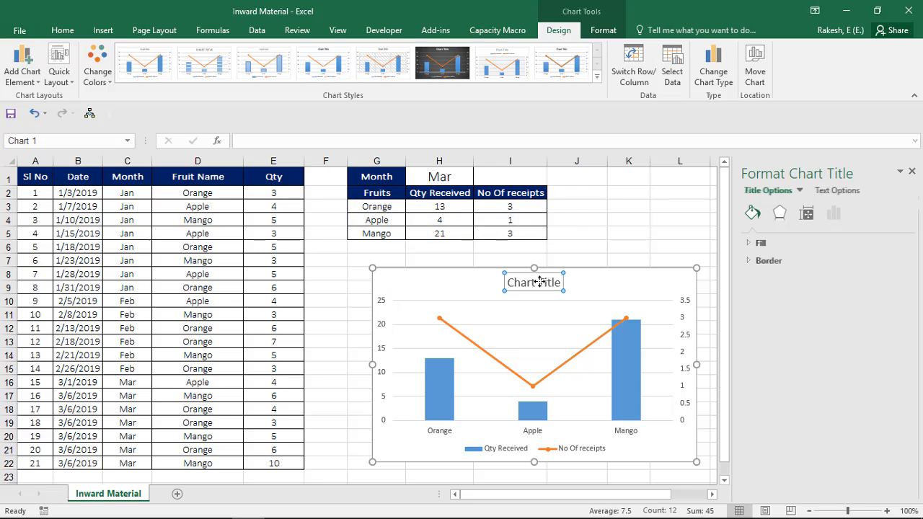
{"action": "triple_click", "coordinate": [521, 283]}
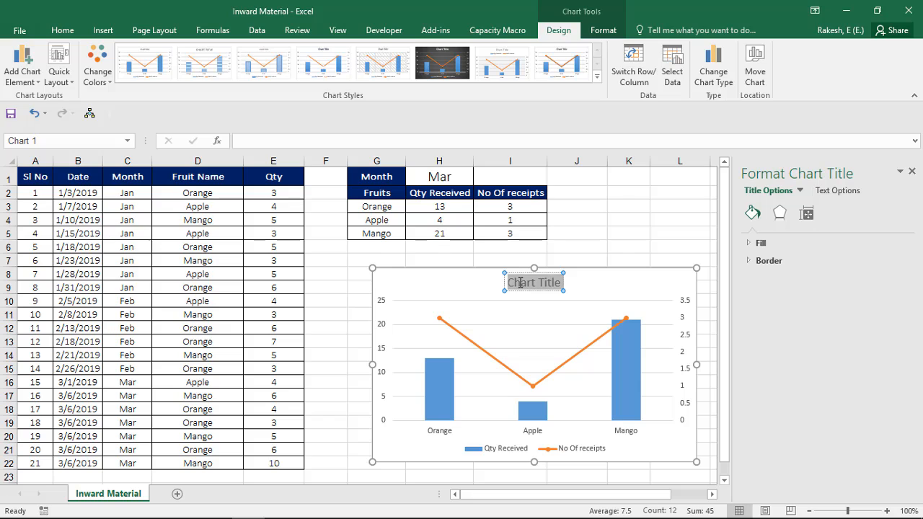
{"action": "type", "text": "Receipt"}
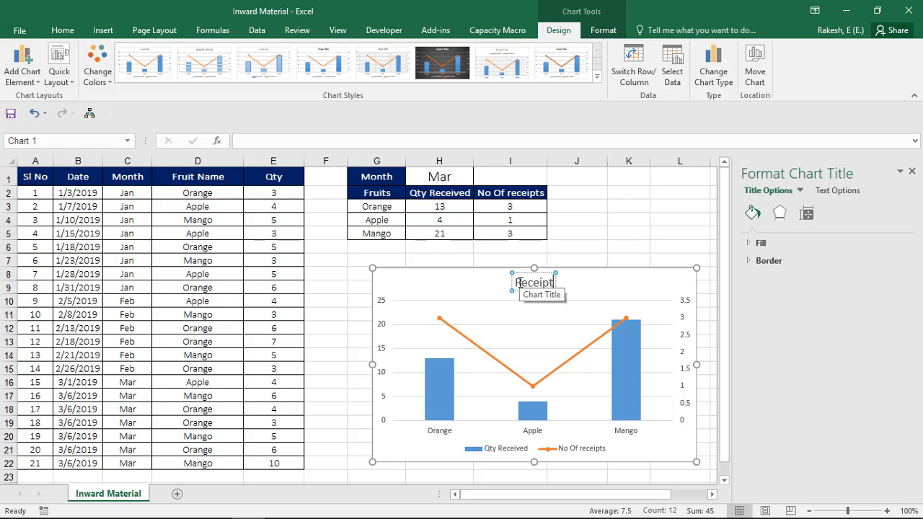
{"action": "type", "text": " Summary"}
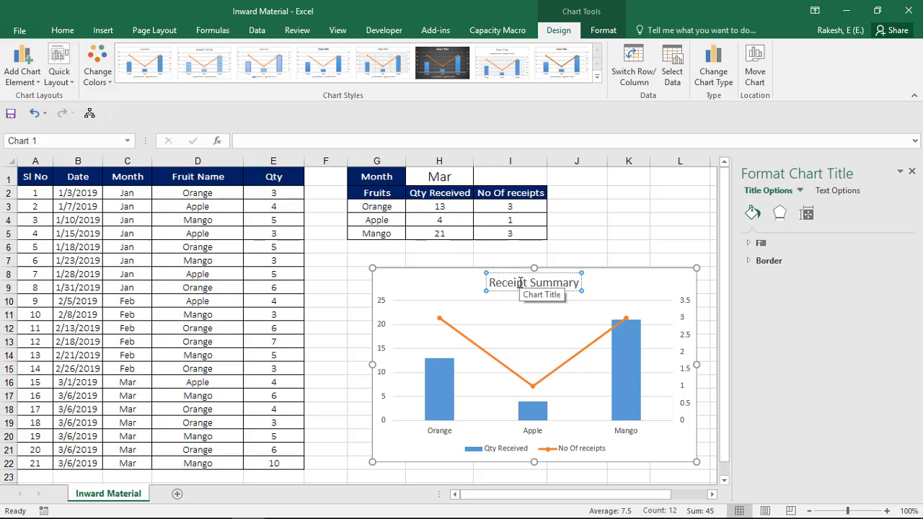
{"action": "left_click", "coordinate": [642, 221]}
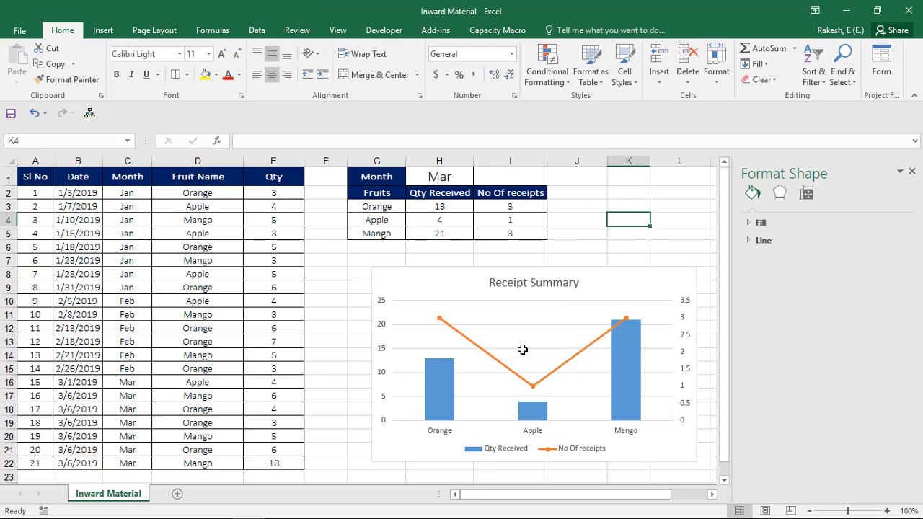
Step: Adjust the chart's position under the summary table, starting near column G, and close the chart formatting pane
{"action": "left_click", "coordinate": [485, 303]}
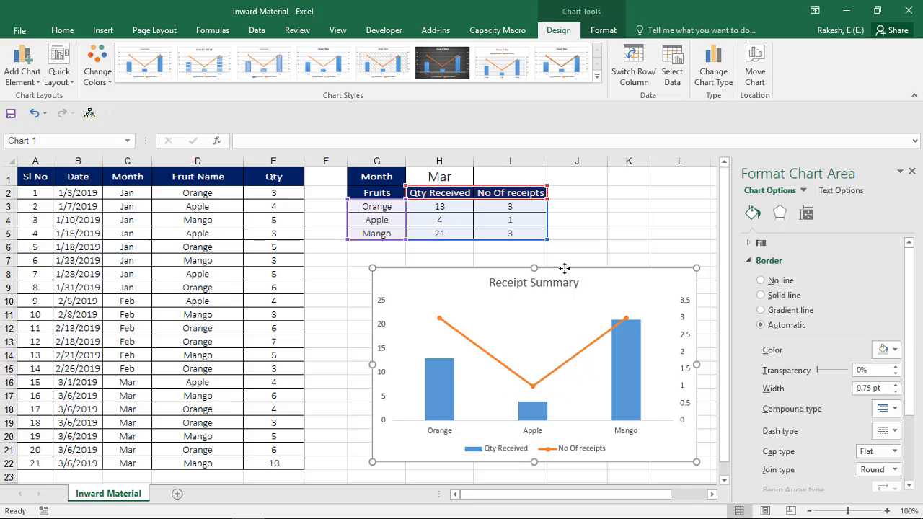
{"action": "left_click_drag", "start_coordinate": [564, 268], "coordinate": [528, 266]}
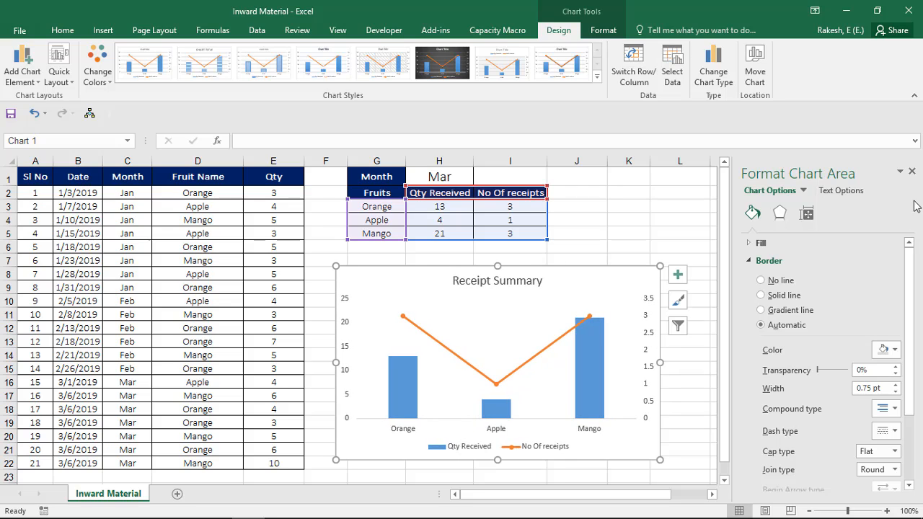
{"action": "left_click", "coordinate": [912, 172]}
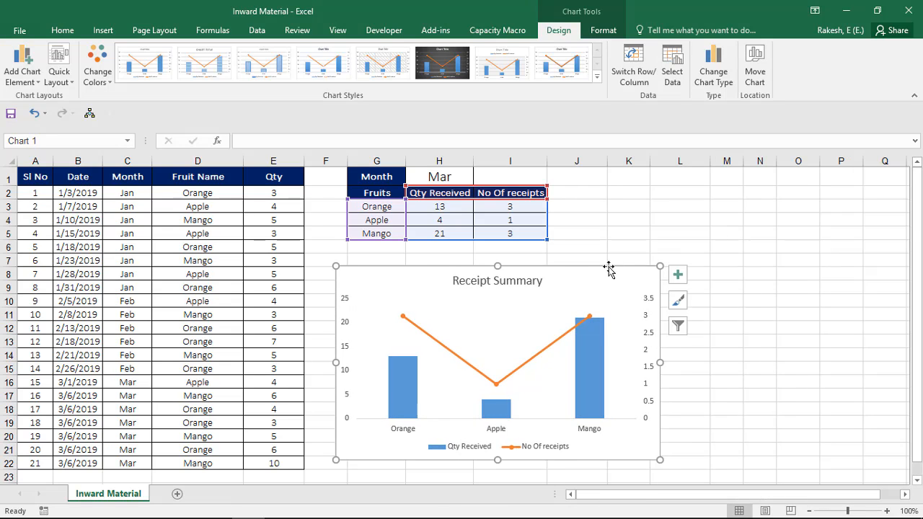
{"action": "left_click_drag", "start_coordinate": [601, 267], "coordinate": [617, 270]}
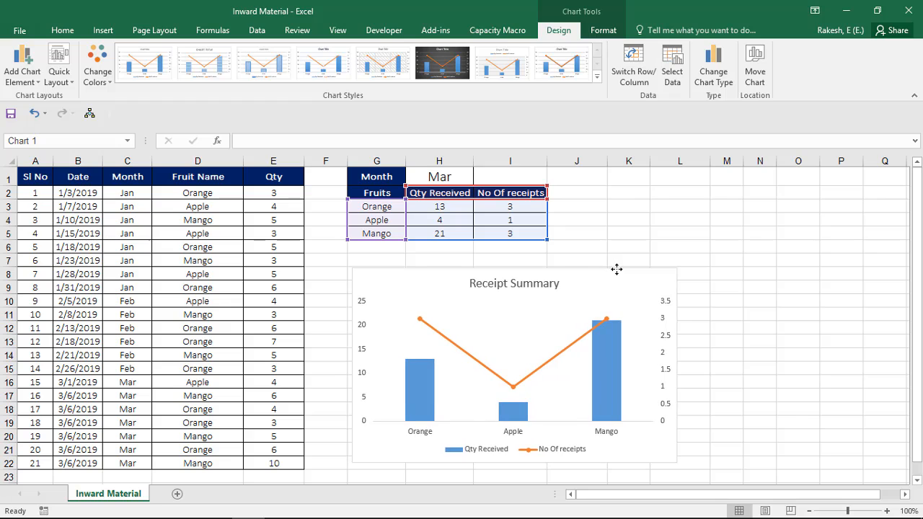
Step: Add data labels to the Qty Received columns and the No Of receipts line
{"action": "right_click", "coordinate": [433, 382]}
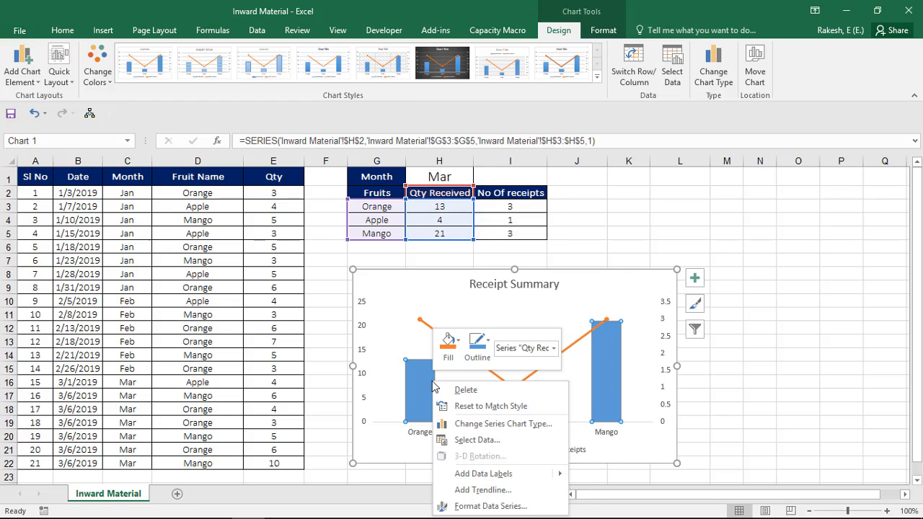
{"action": "left_click", "coordinate": [481, 478]}
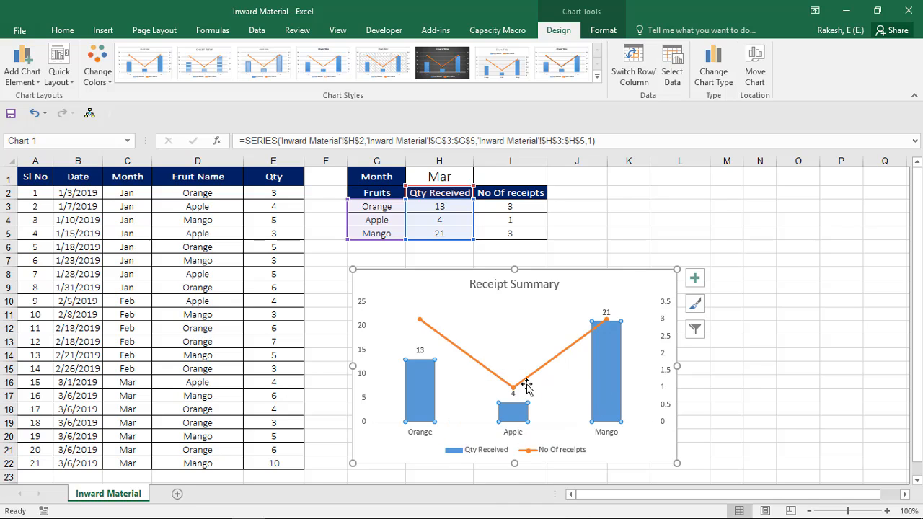
{"action": "right_click", "coordinate": [473, 359]}
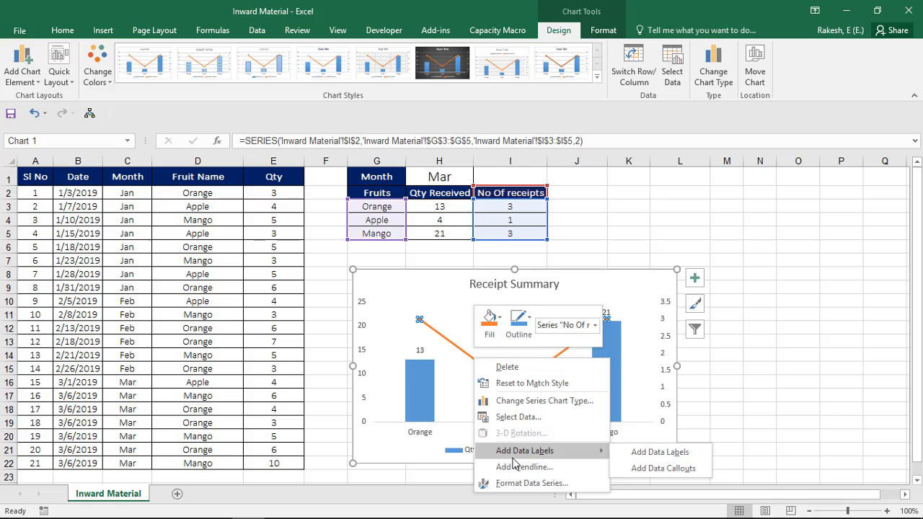
{"action": "left_click", "coordinate": [513, 458]}
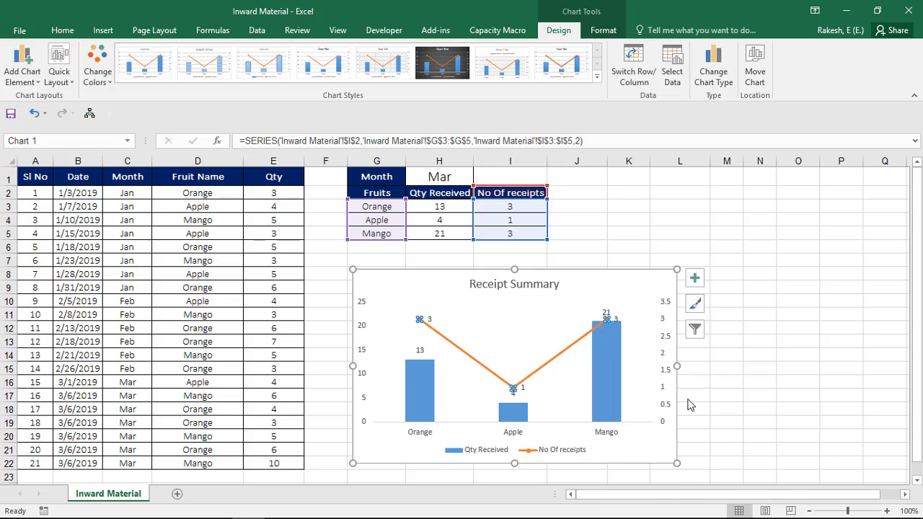
Step: Move only the Apple data label of the No Of receipts line above its marker, clear of the Qty Received label
{"action": "left_click", "coordinate": [522, 387]}
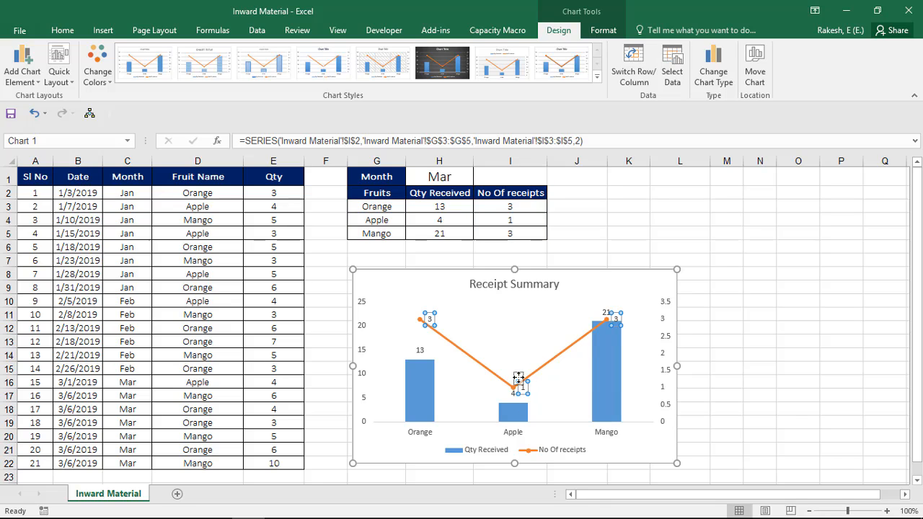
{"action": "left_click", "coordinate": [524, 386]}
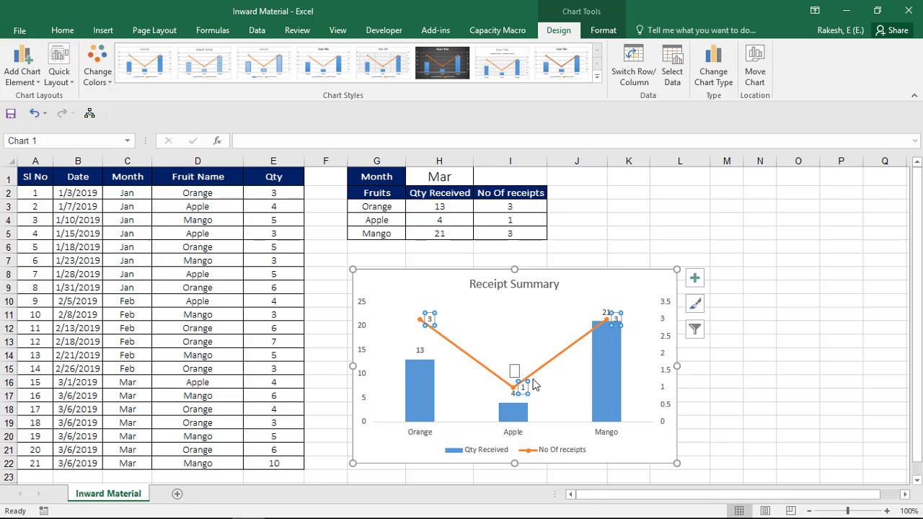
{"action": "key", "text": "ctrl+z"}
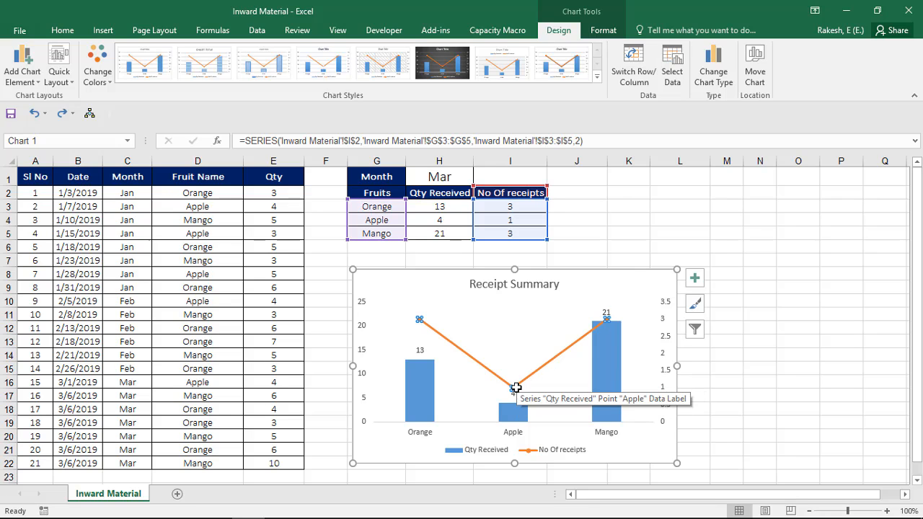
{"action": "key", "text": "ctrl+y"}
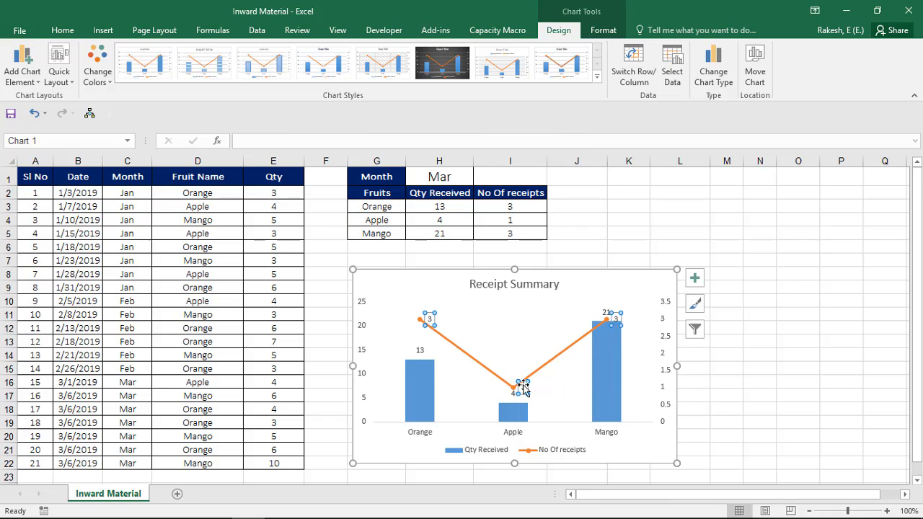
{"action": "left_click", "coordinate": [524, 384]}
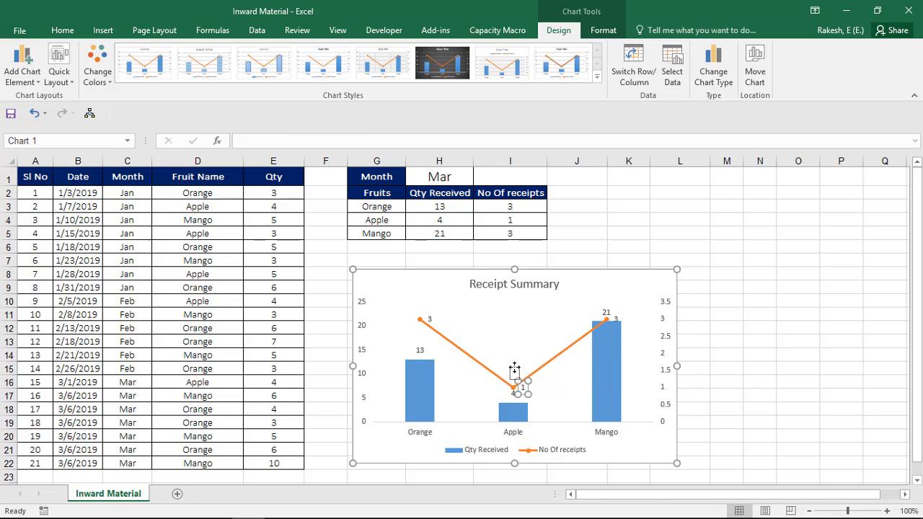
{"action": "left_click_drag", "start_coordinate": [523, 383], "coordinate": [514, 367]}
{"action": "left_click", "coordinate": [769, 390]}
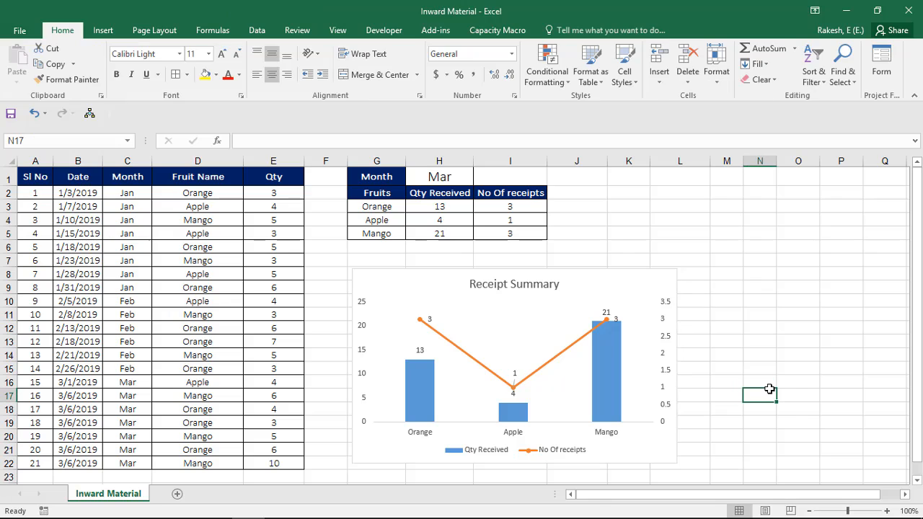
Step: Set the month in H1 to Jan to test that the table and chart update
{"action": "left_click", "coordinate": [437, 180]}
{"action": "type", "text": "J"}
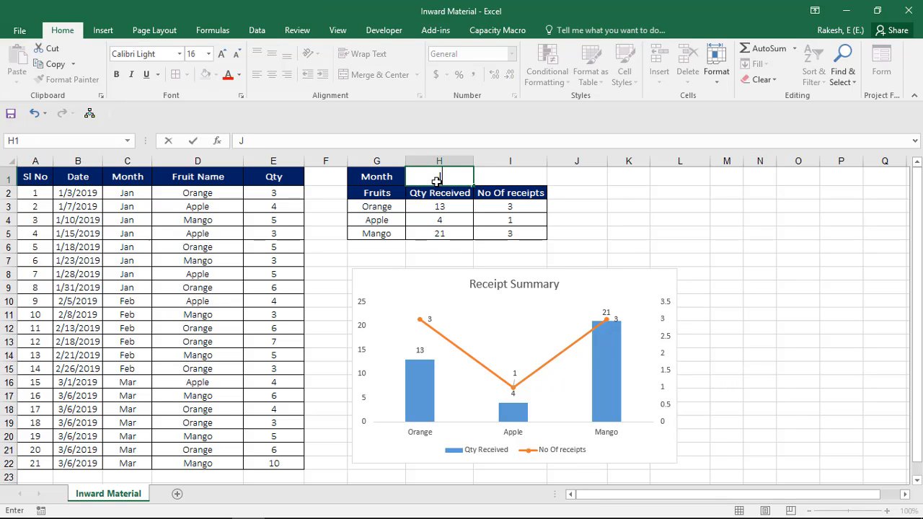
{"action": "type", "text": "an"}
{"action": "key", "text": "Return"}
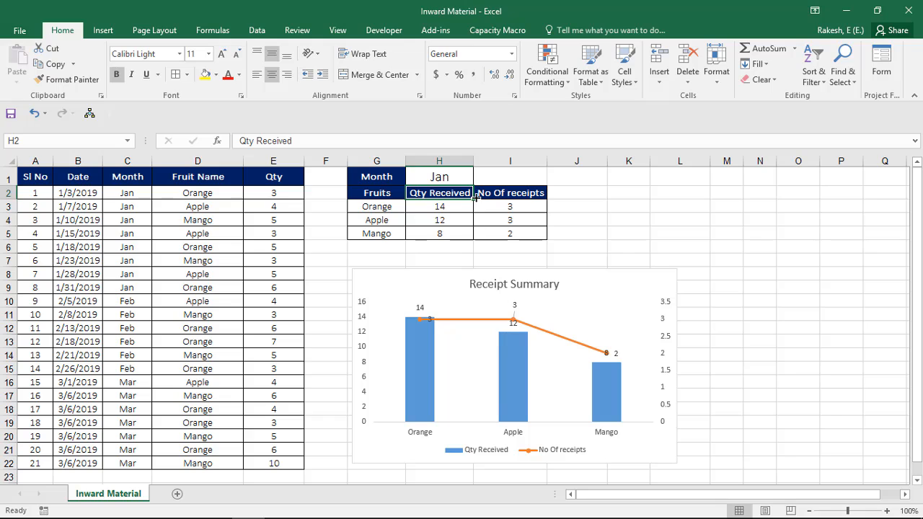
Step: Set the month in H1 to Feb and reselect the month cell
{"action": "key", "text": "Up"}
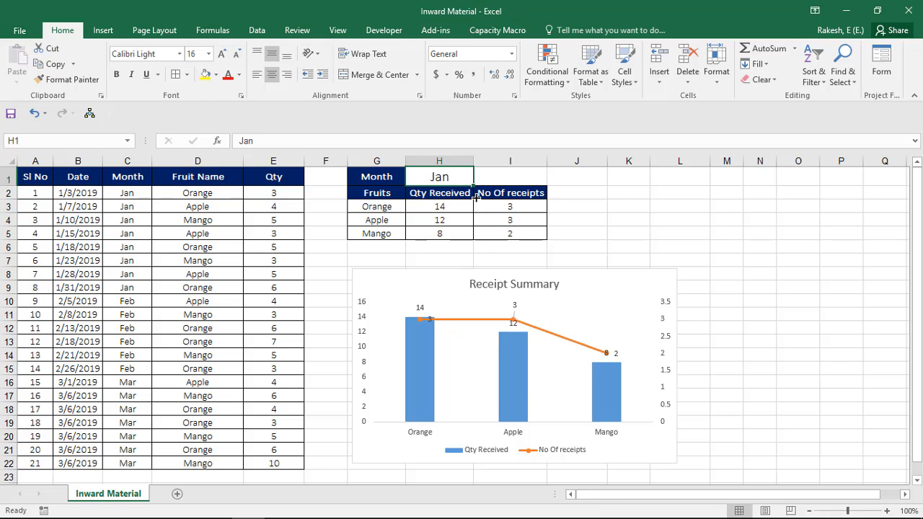
{"action": "type", "text": "F"}
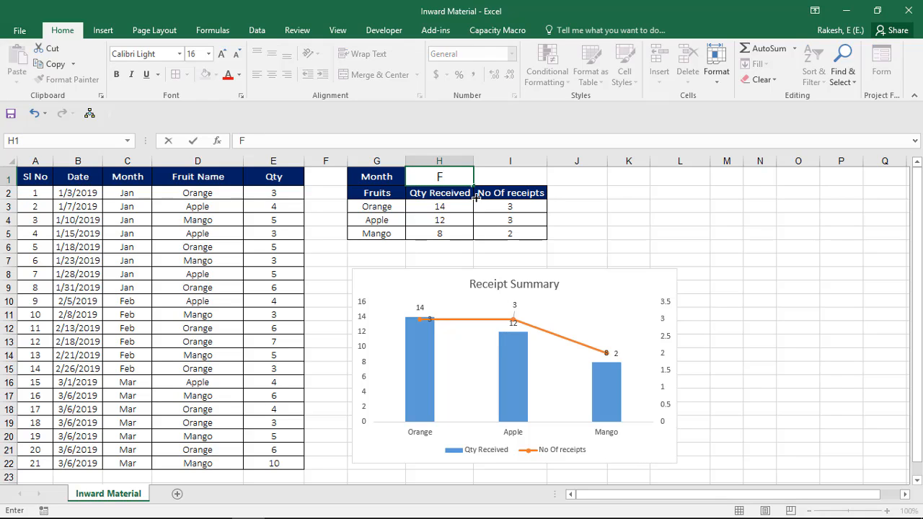
{"action": "type", "text": "eb"}
{"action": "key", "text": "Return"}
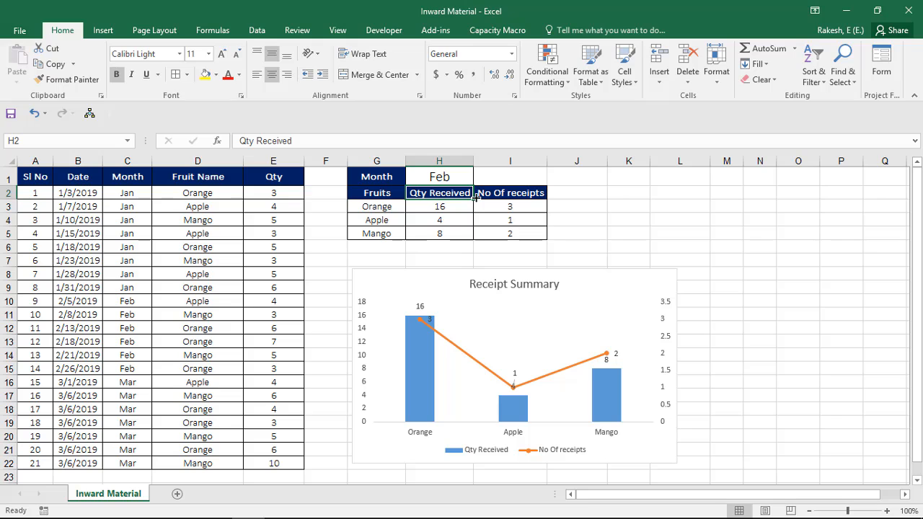
{"action": "key", "text": "Up"}
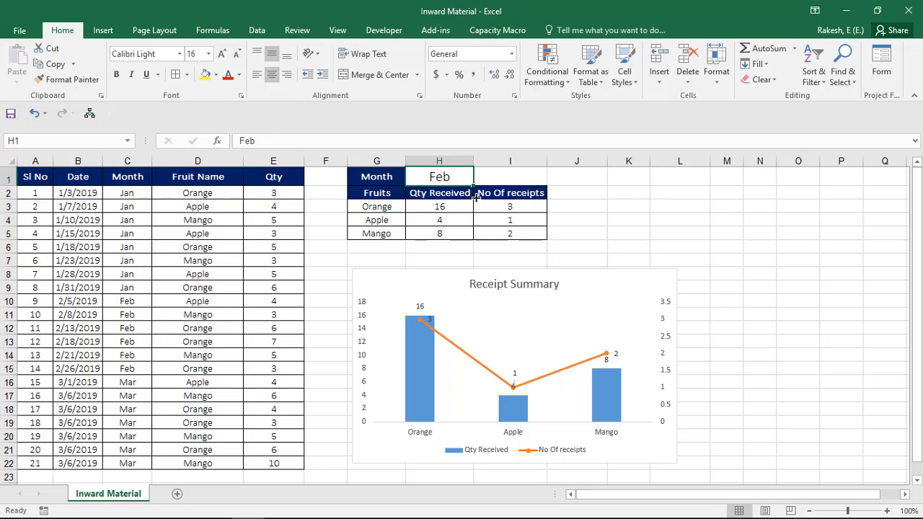